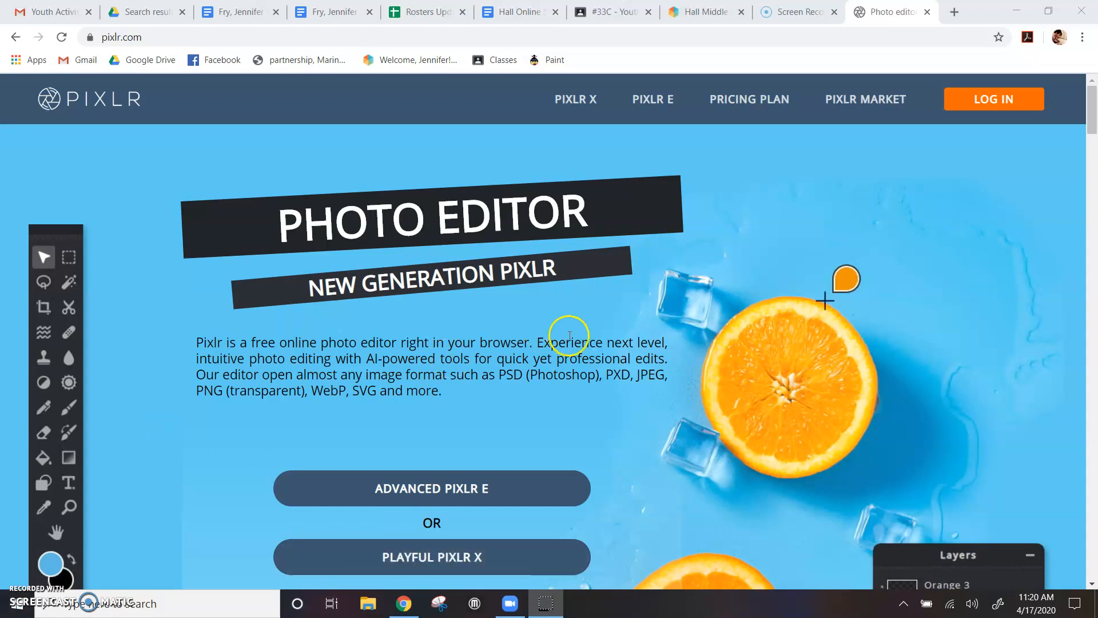
Launch the advanced Pixlr E editor from the Pixlr home page
scroll(785, 342, down, 2)
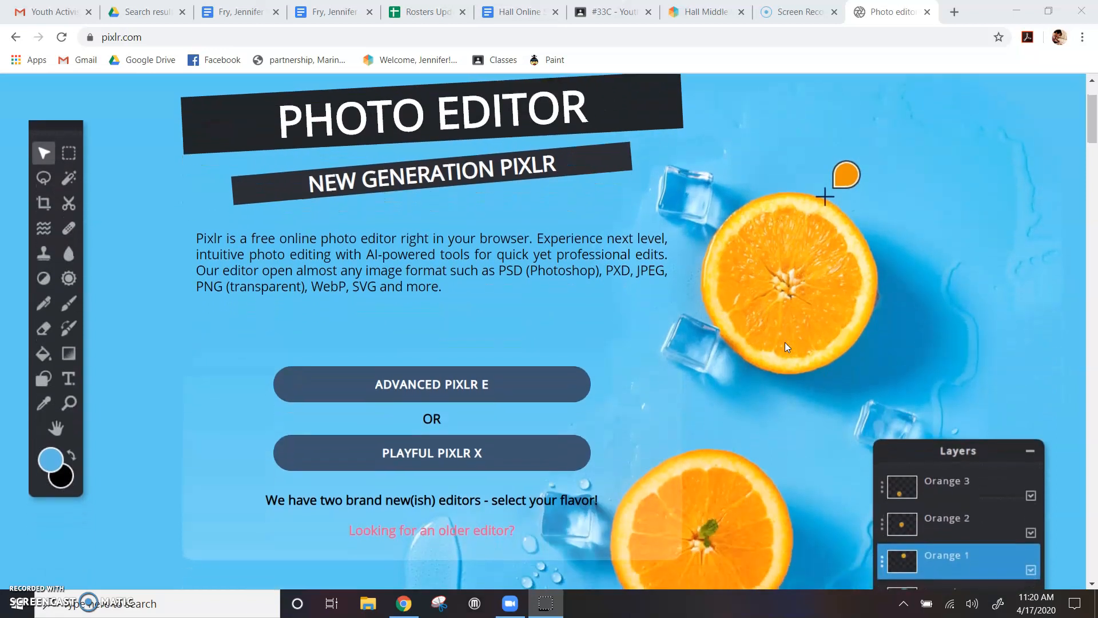
scroll(785, 342, up, 2)
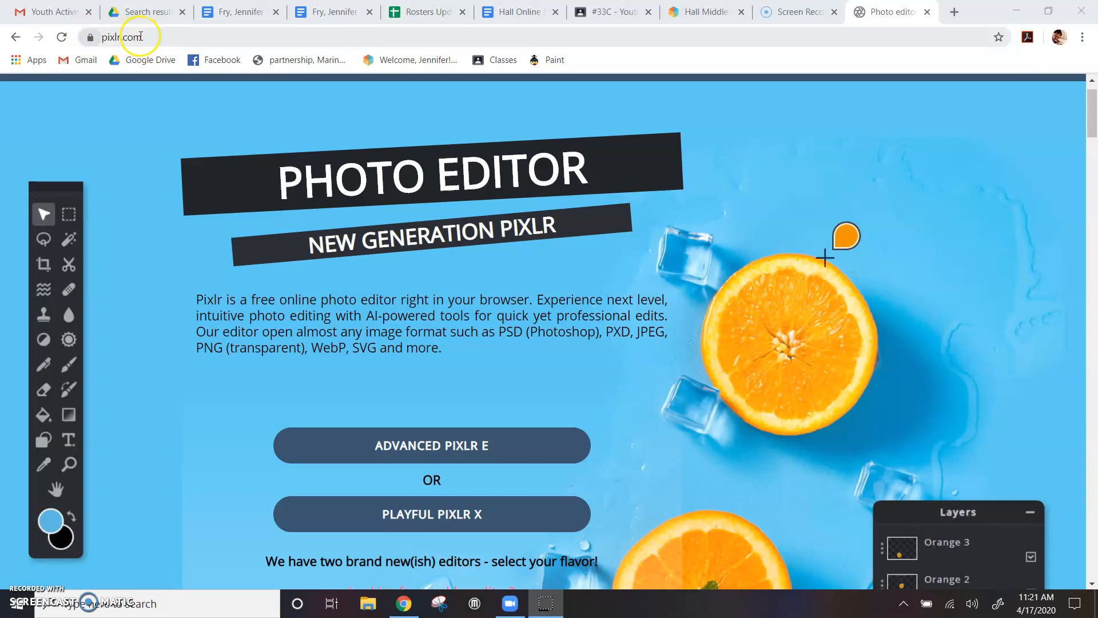
scroll(717, 349, down, 1)
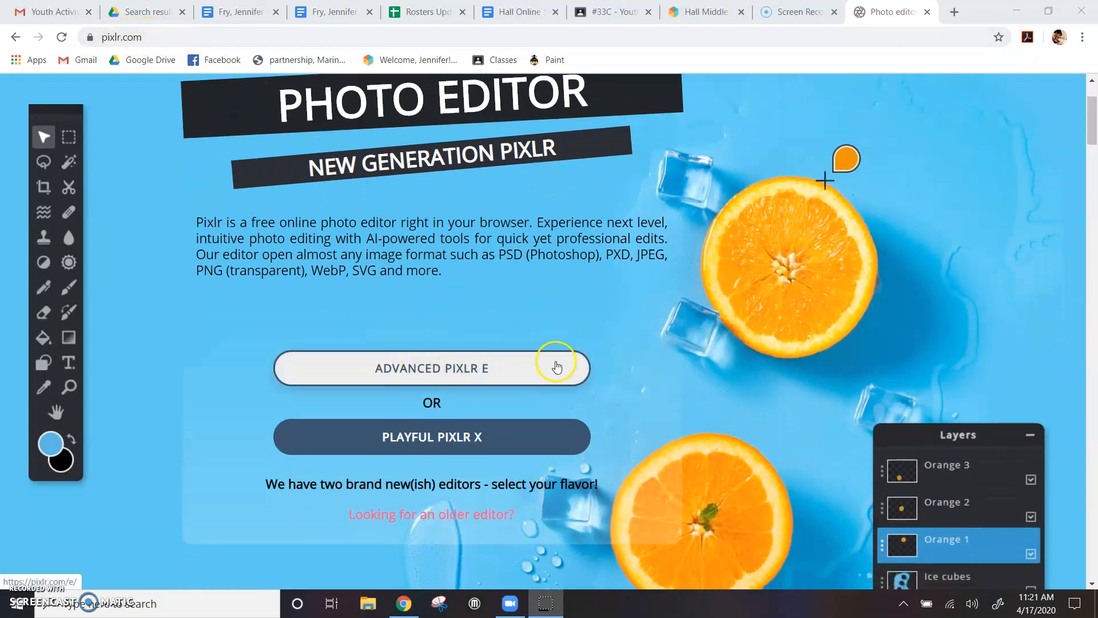
click(531, 373)
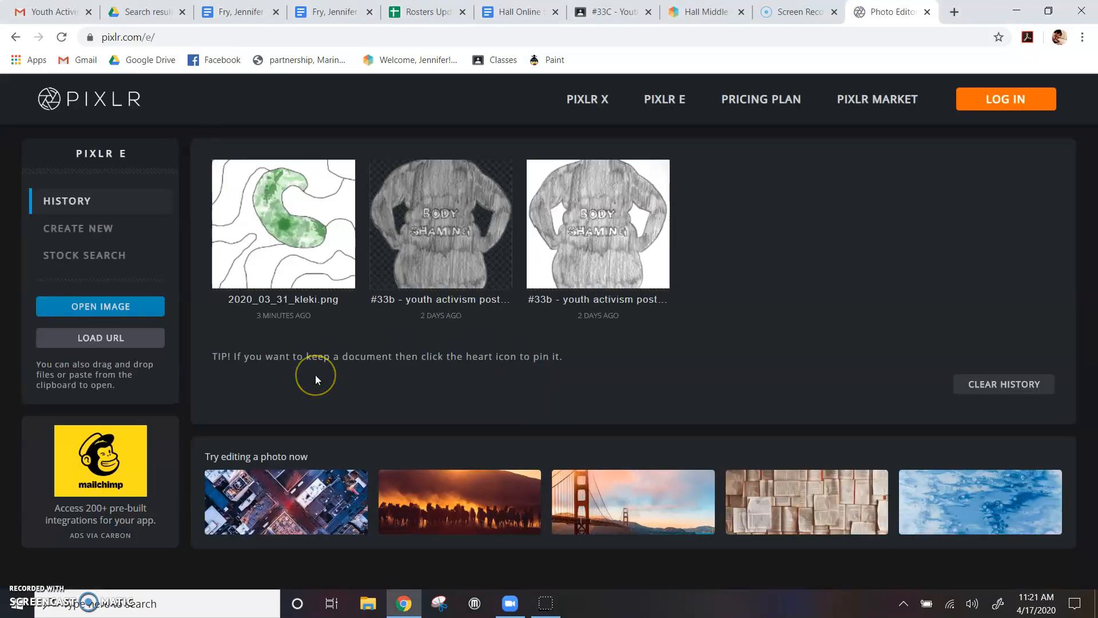
Open the 2020_03_31_Kleki PNG line drawing from the Macro_Photos folder
click(99, 307)
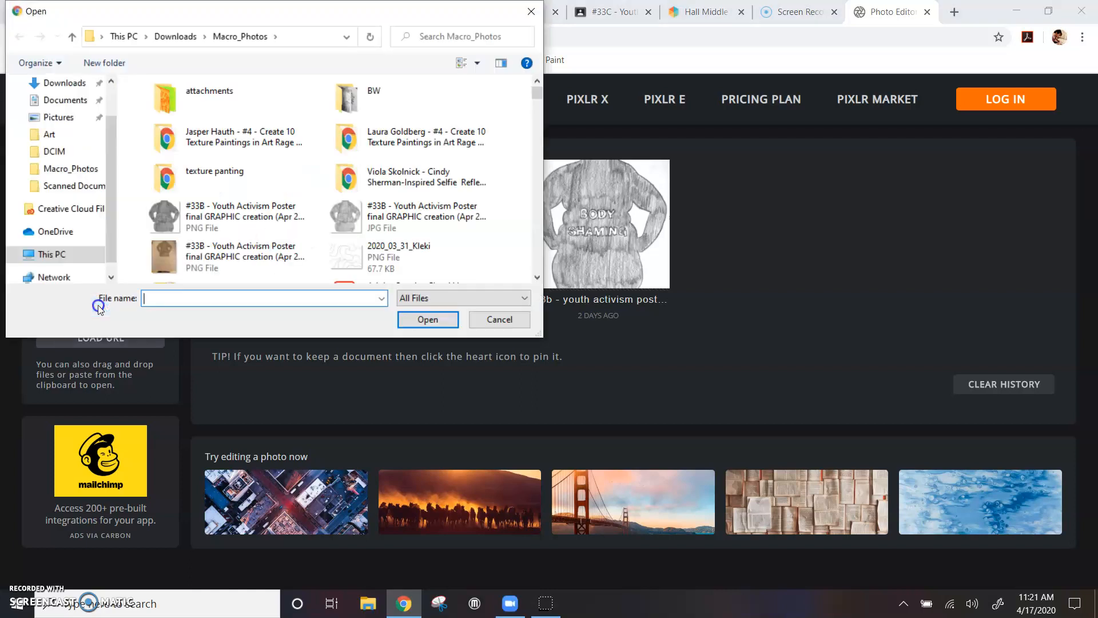
click(408, 252)
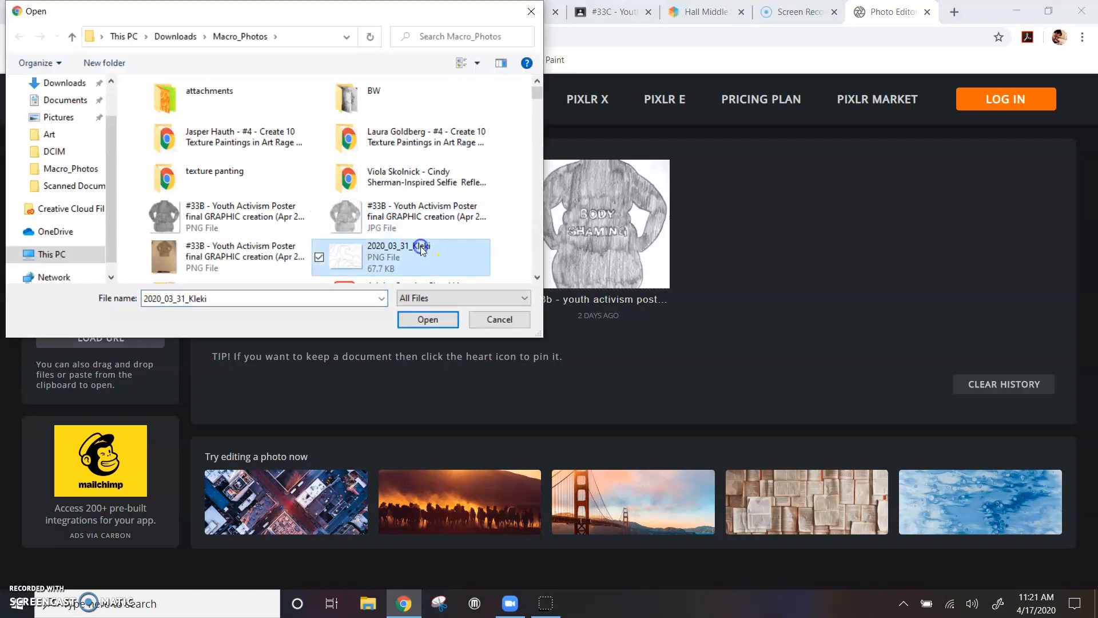
scroll(449, 231, down, 2)
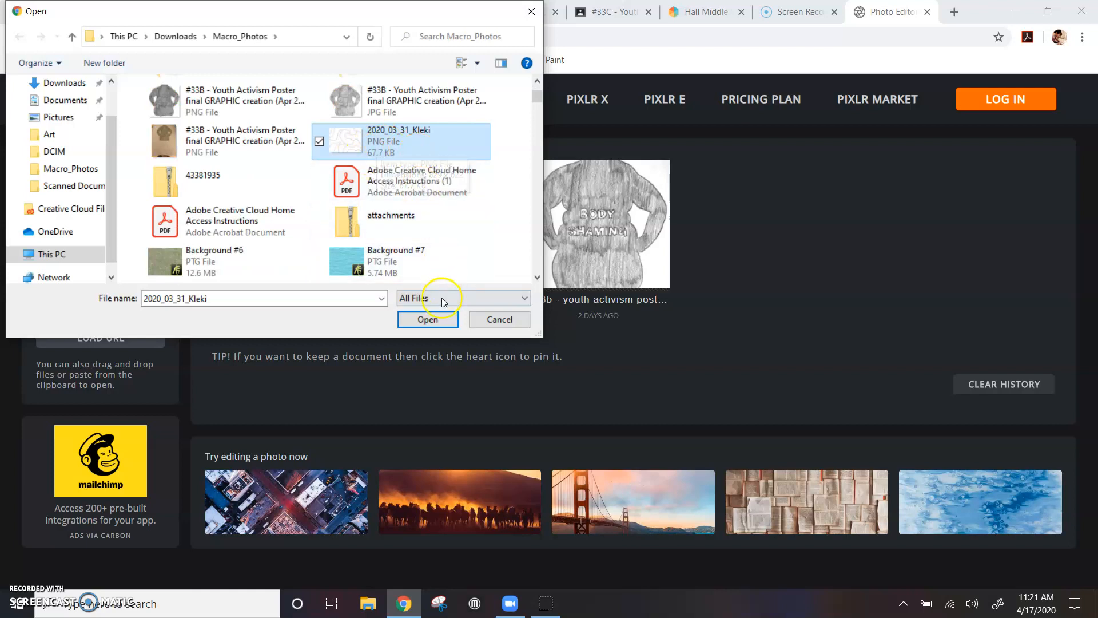
click(427, 319)
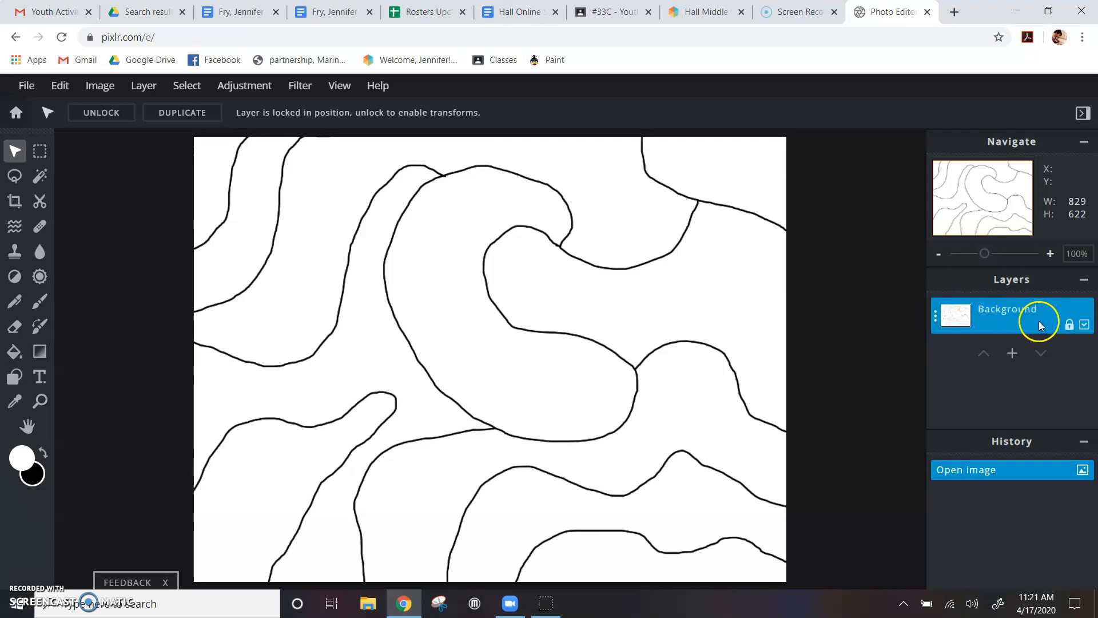
Unlock the Background layer and set its blend mode to Multiply
click(935, 317)
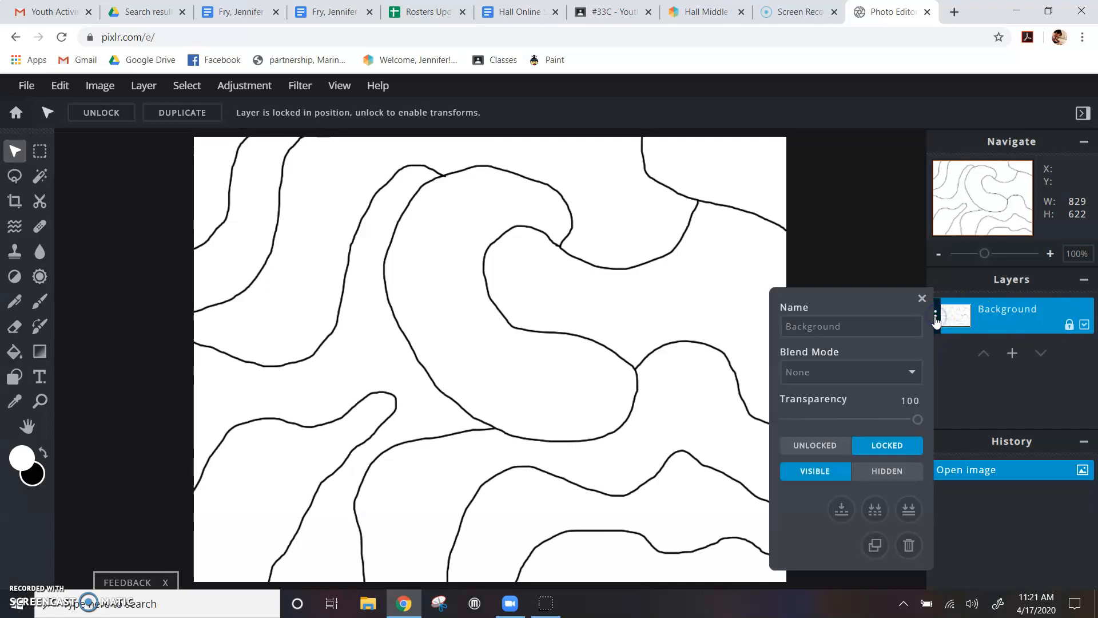
click(826, 445)
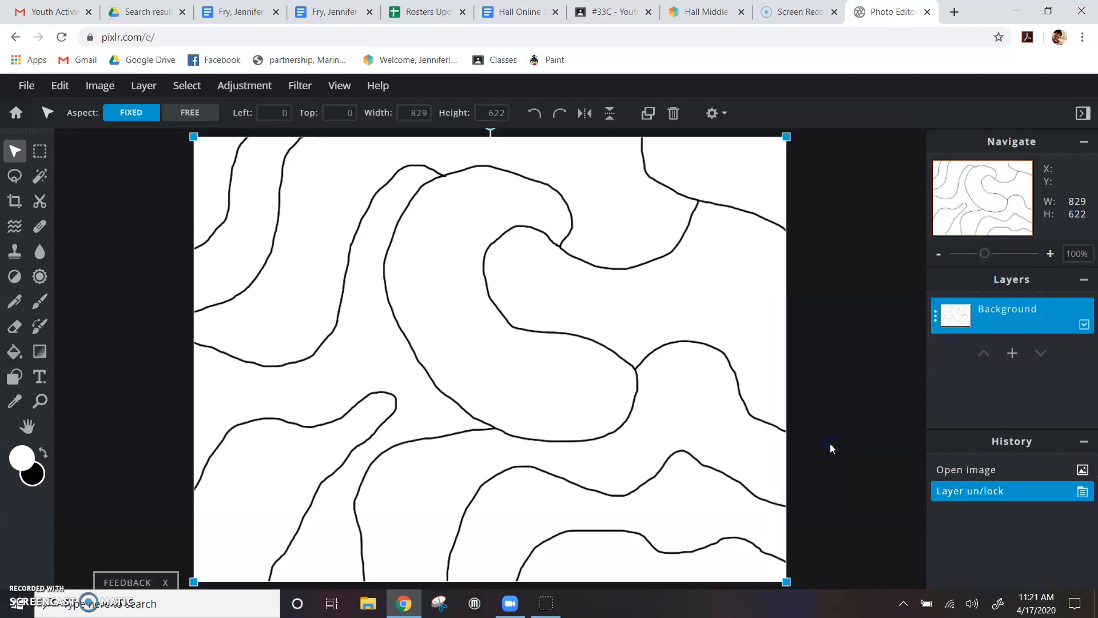
click(936, 318)
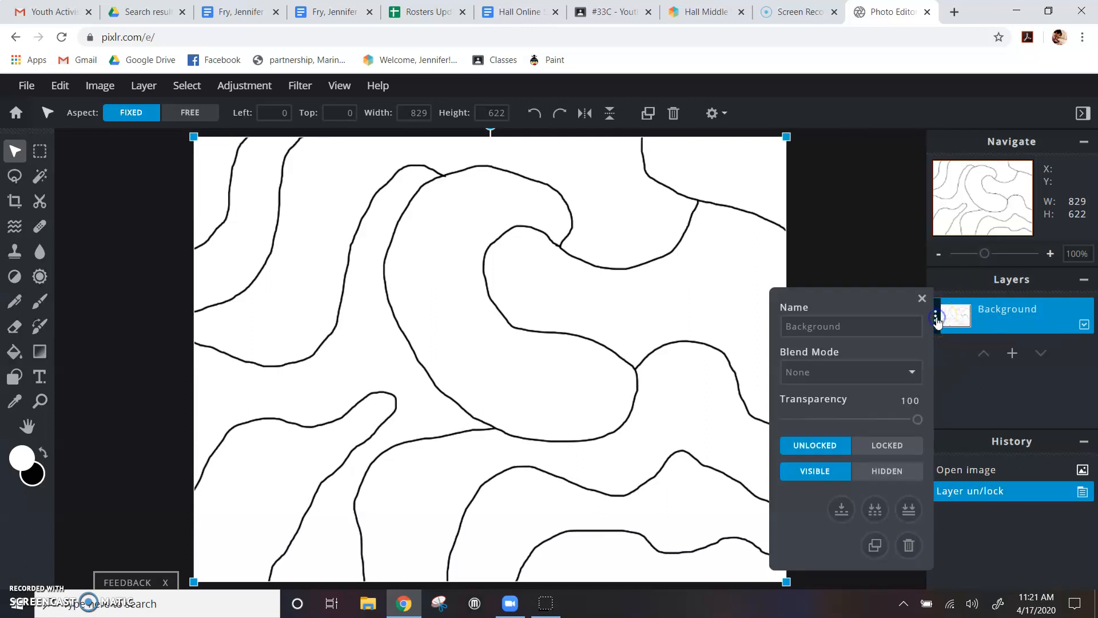
click(875, 372)
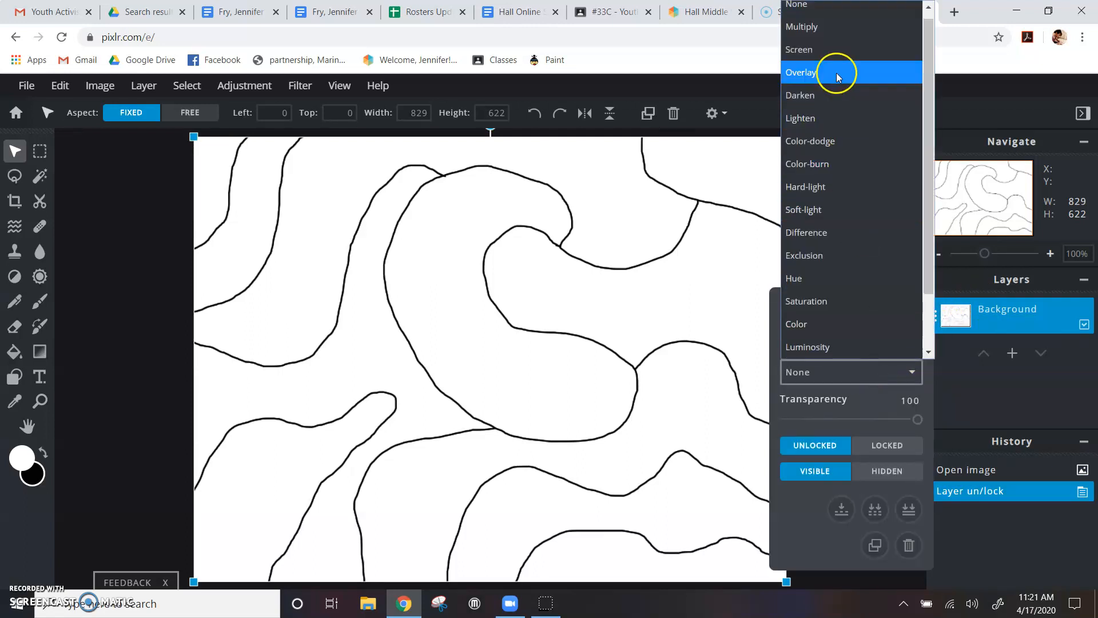
click(822, 27)
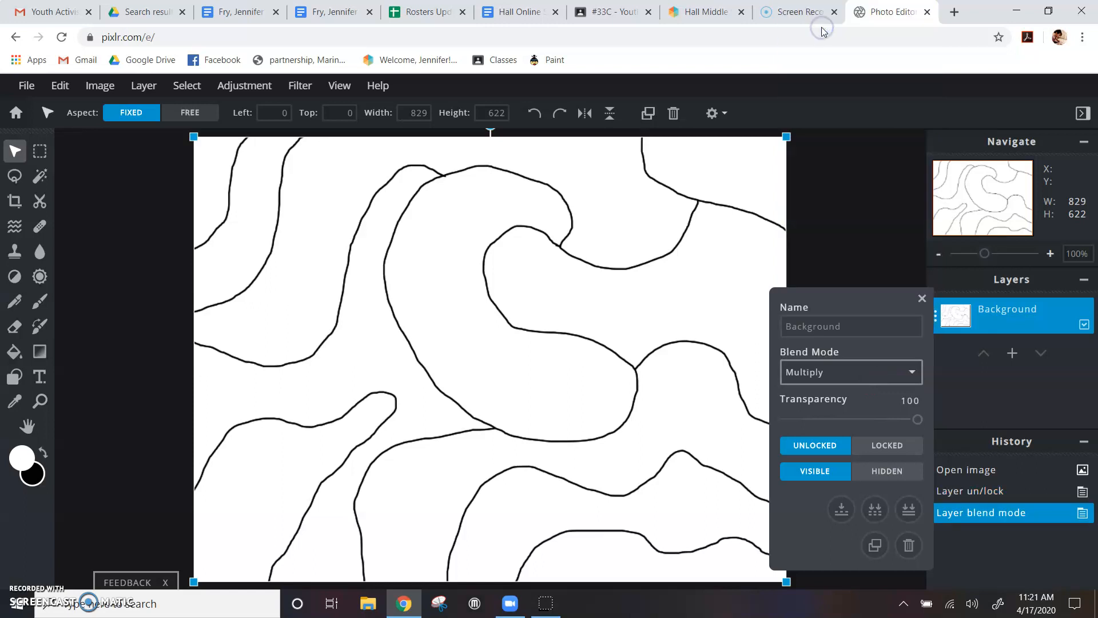
click(1037, 382)
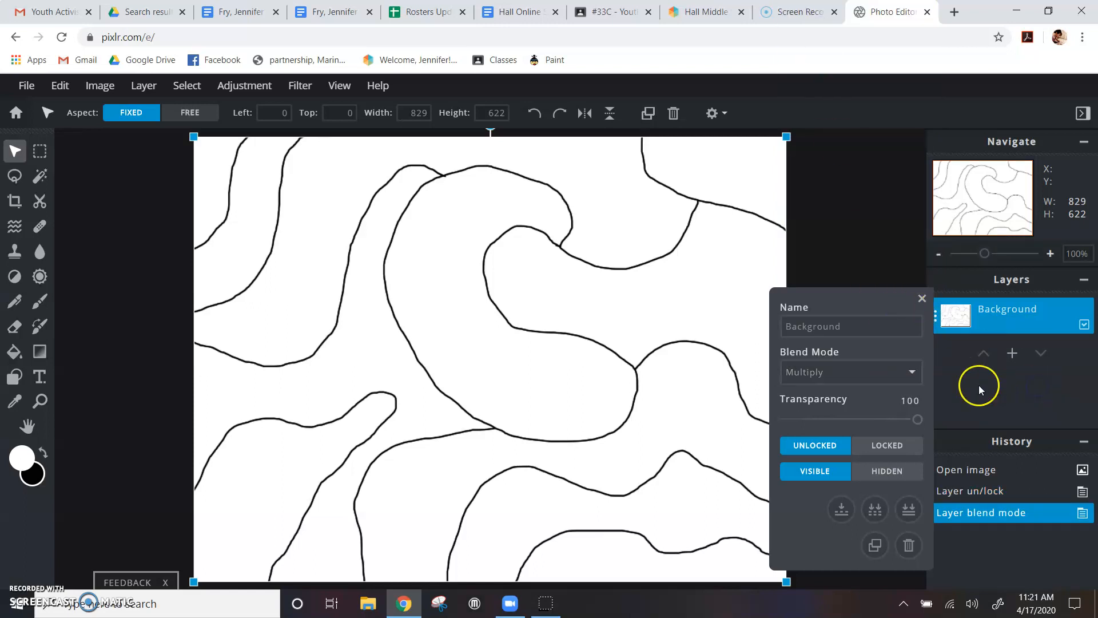
click(927, 289)
Rename the Background layer to "Drawing" and close its layer settings
click(860, 324)
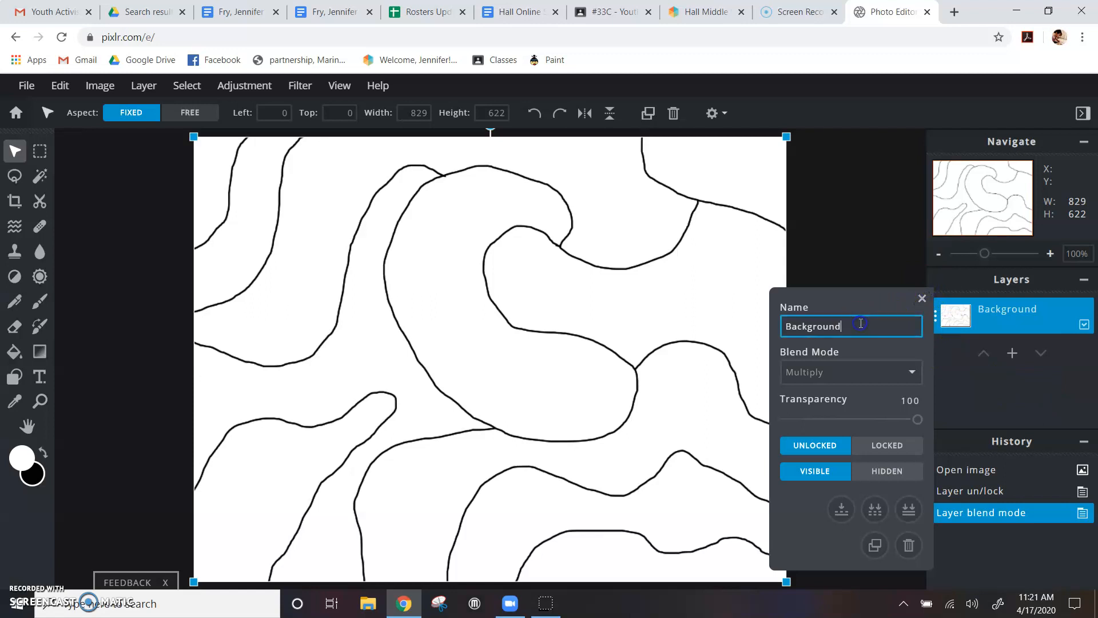
double_click(861, 324)
text(Drawing)
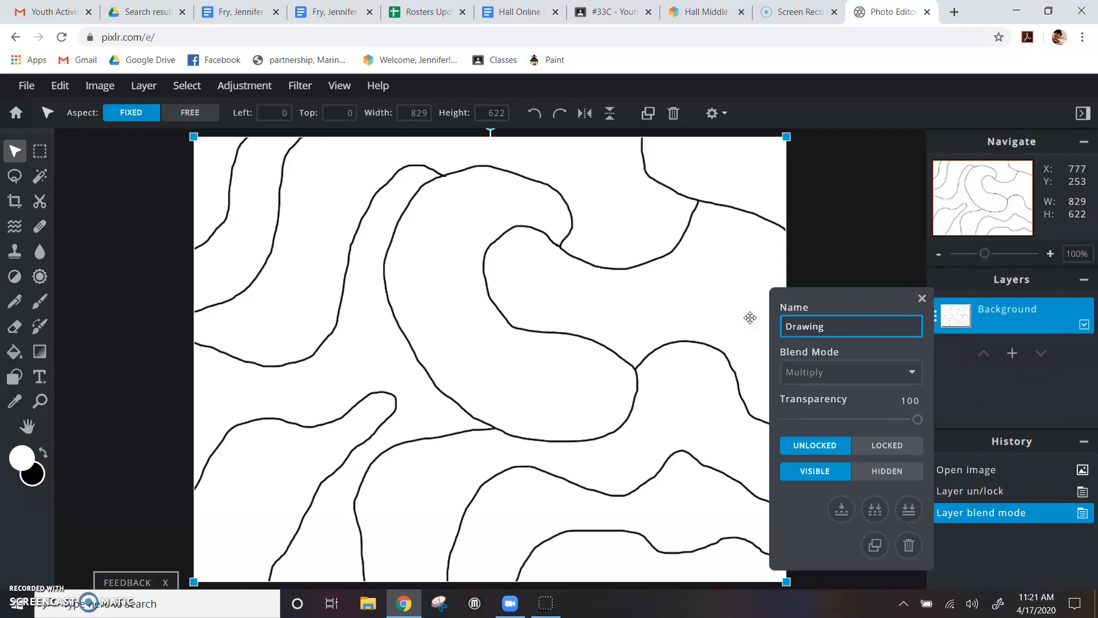
key(Return)
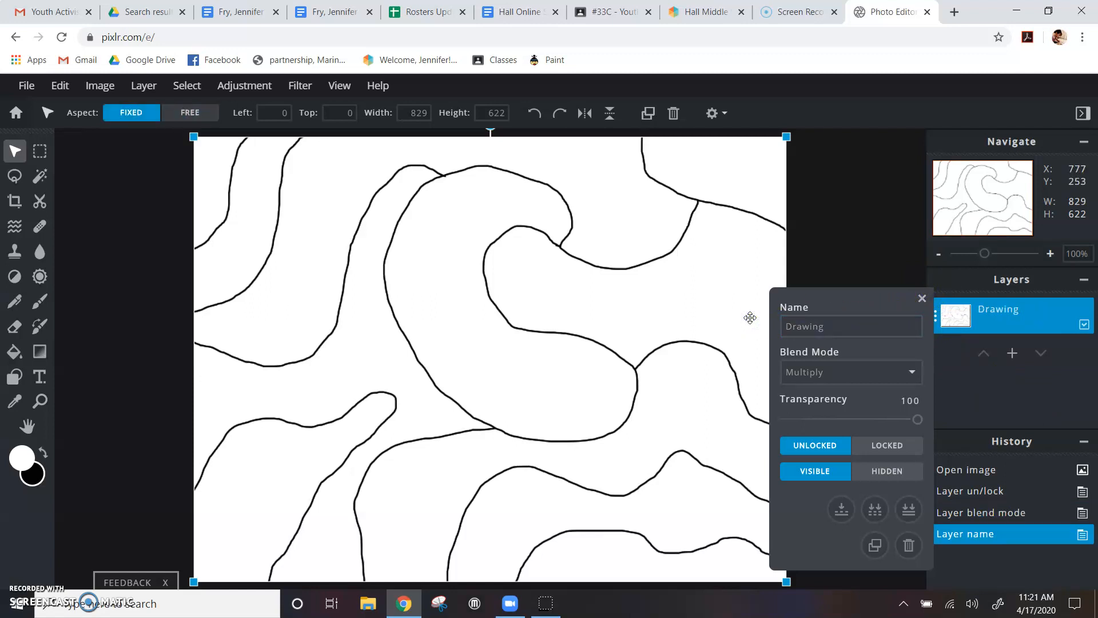
click(920, 298)
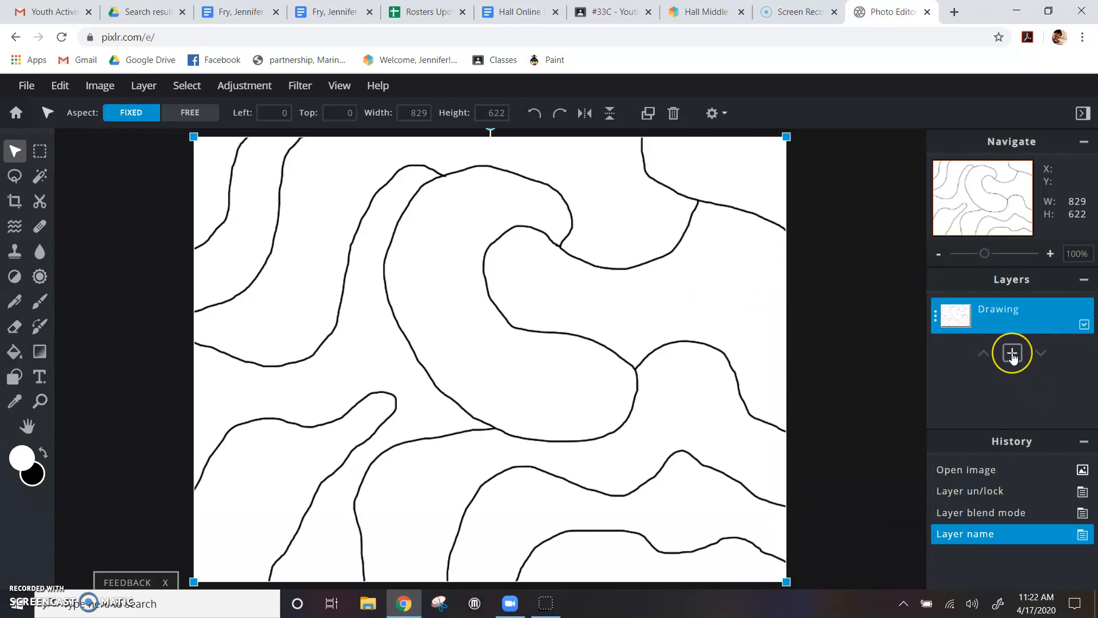
Add an image layer above Drawing using the texture02 JPG file from the Macro_Photos folder
click(1012, 354)
click(1013, 354)
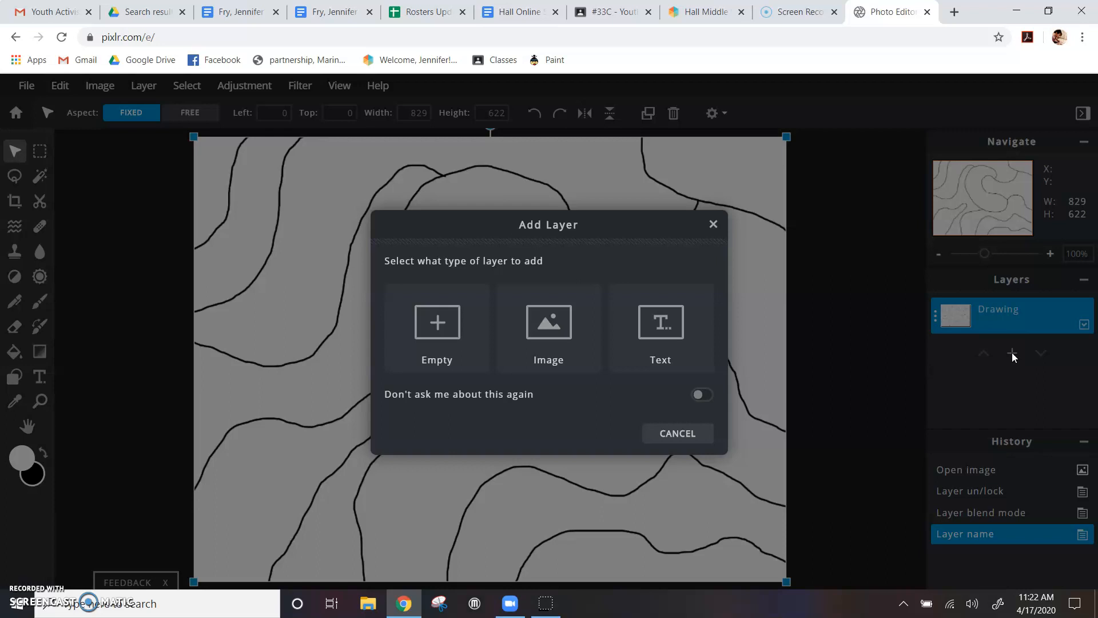
click(569, 344)
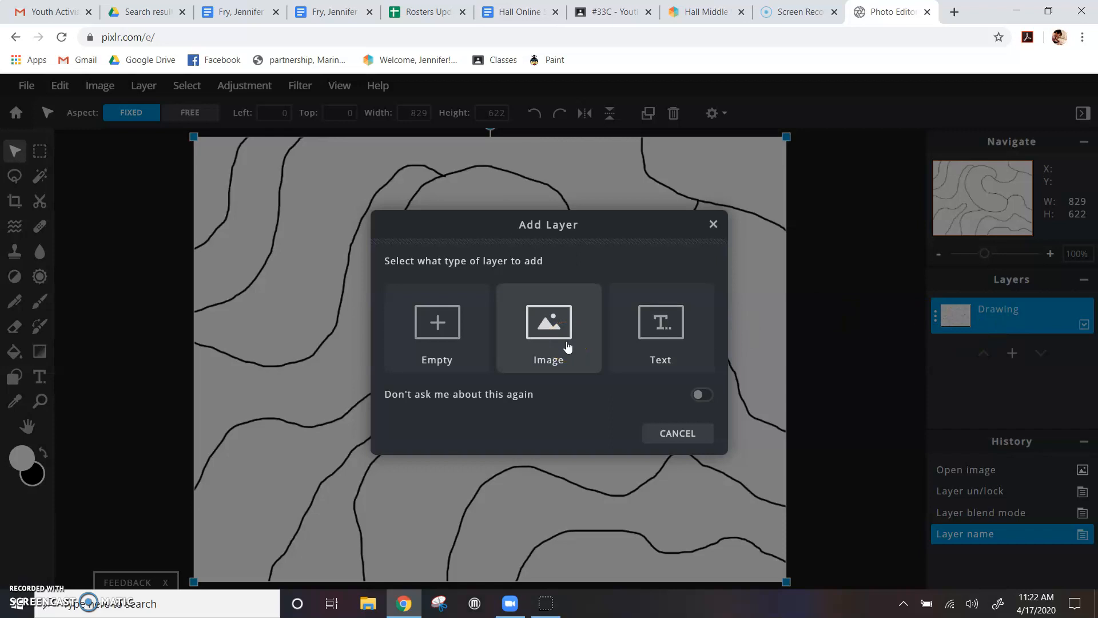
click(566, 343)
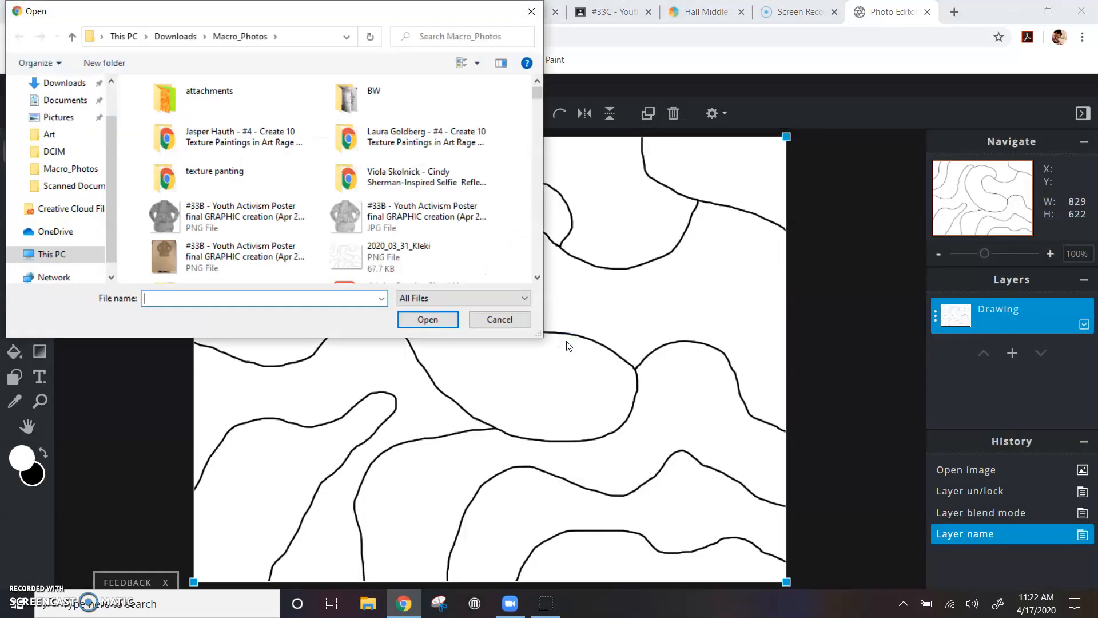
scroll(441, 226, down, 15)
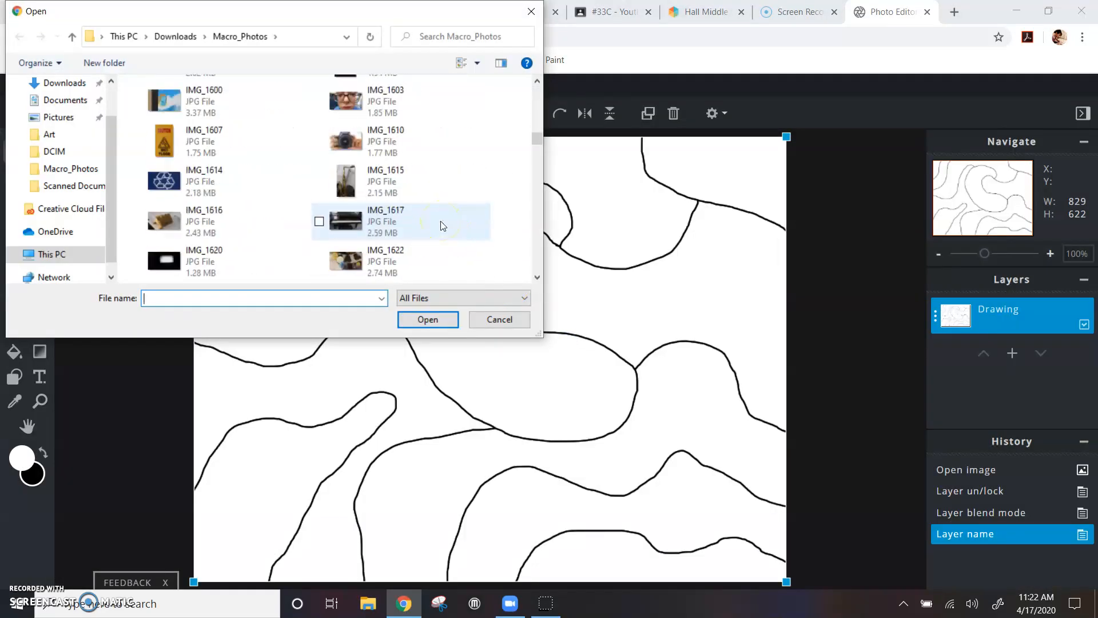
scroll(440, 224, down, 15)
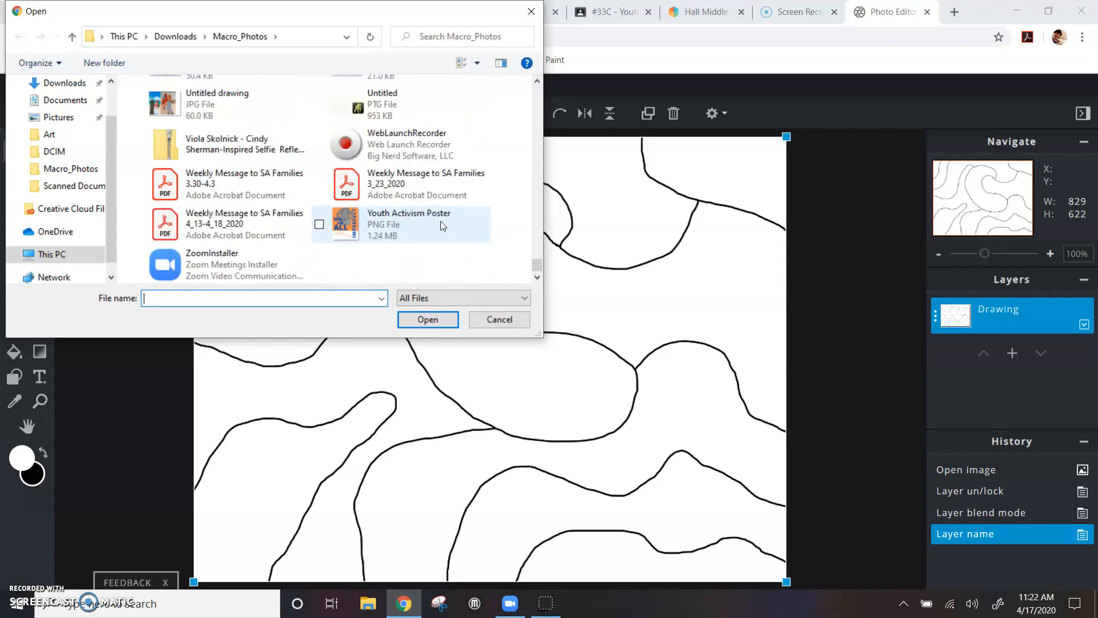
scroll(438, 225, up, 2)
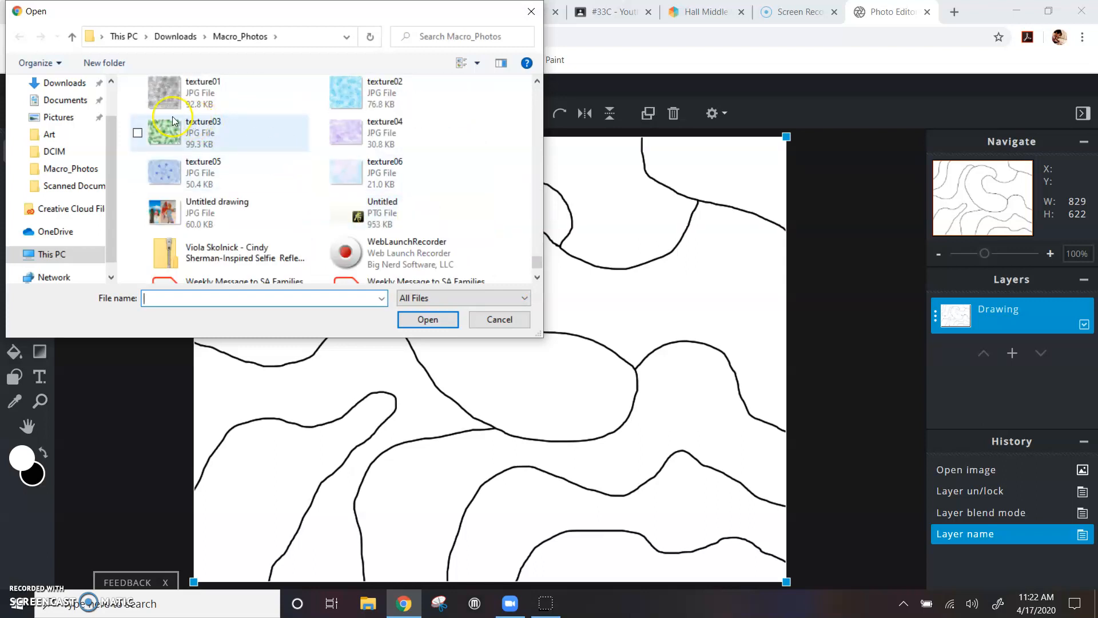
click(343, 92)
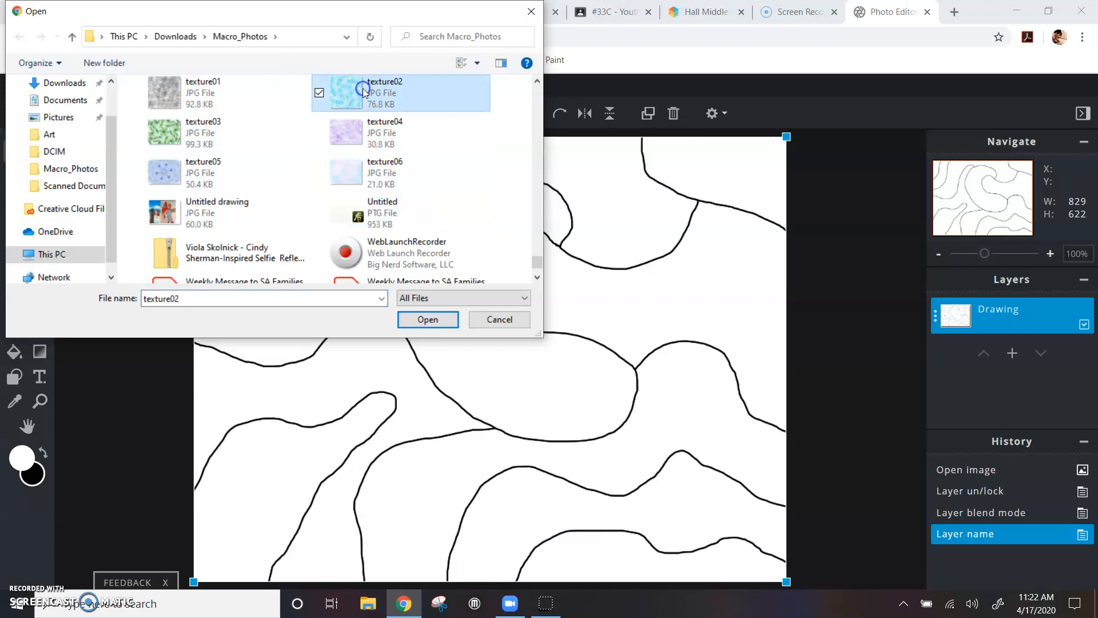
click(430, 319)
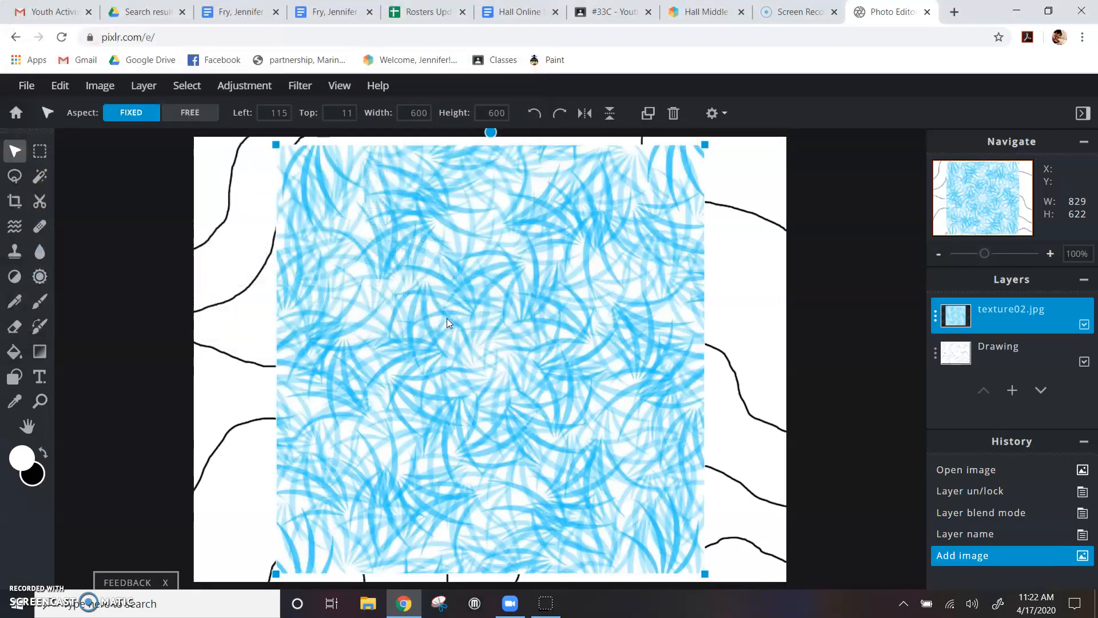
Move the blue texture into the canvas's upper-right corner, at left 229 and top 0
drag(392, 255, 286, 583)
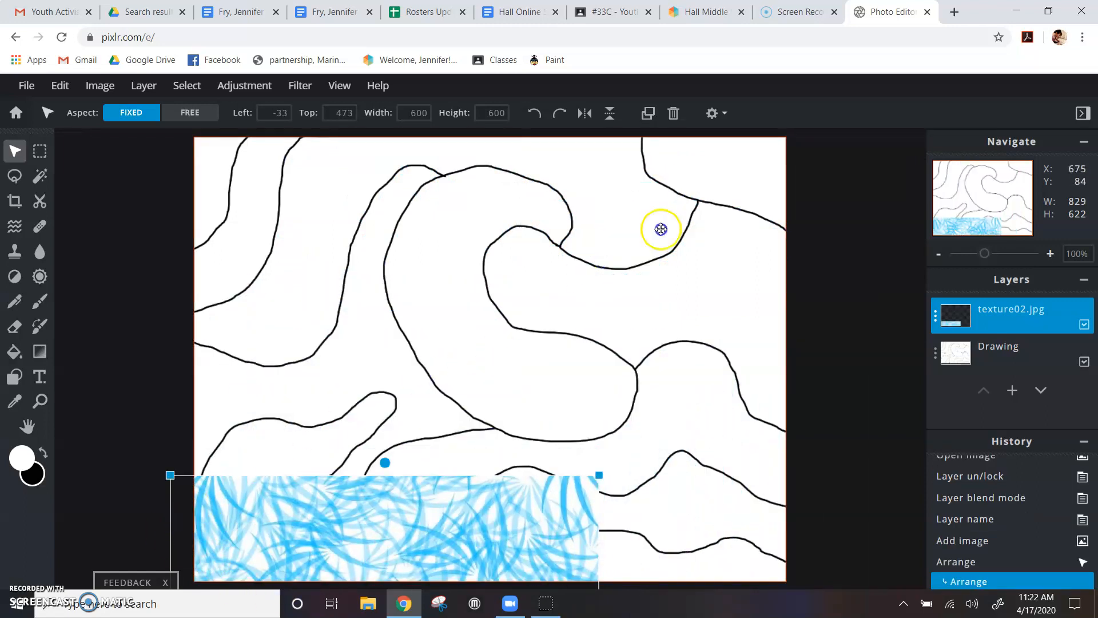
drag(466, 534, 656, 199)
click(456, 464)
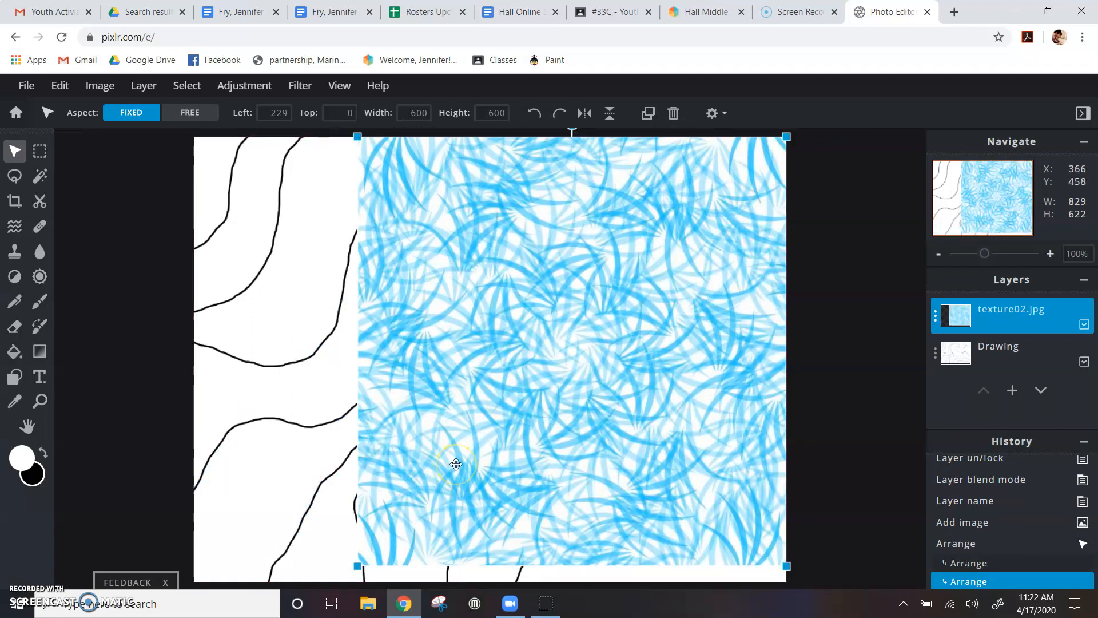
Move the texture02.jpg layer below the Drawing layer
click(888, 344)
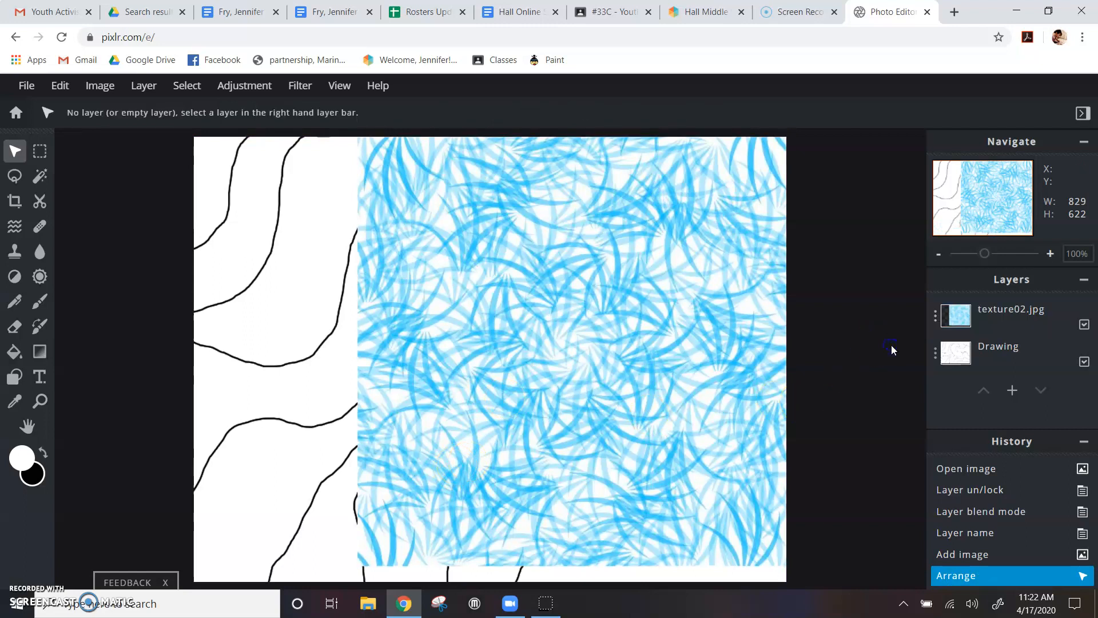
click(1001, 312)
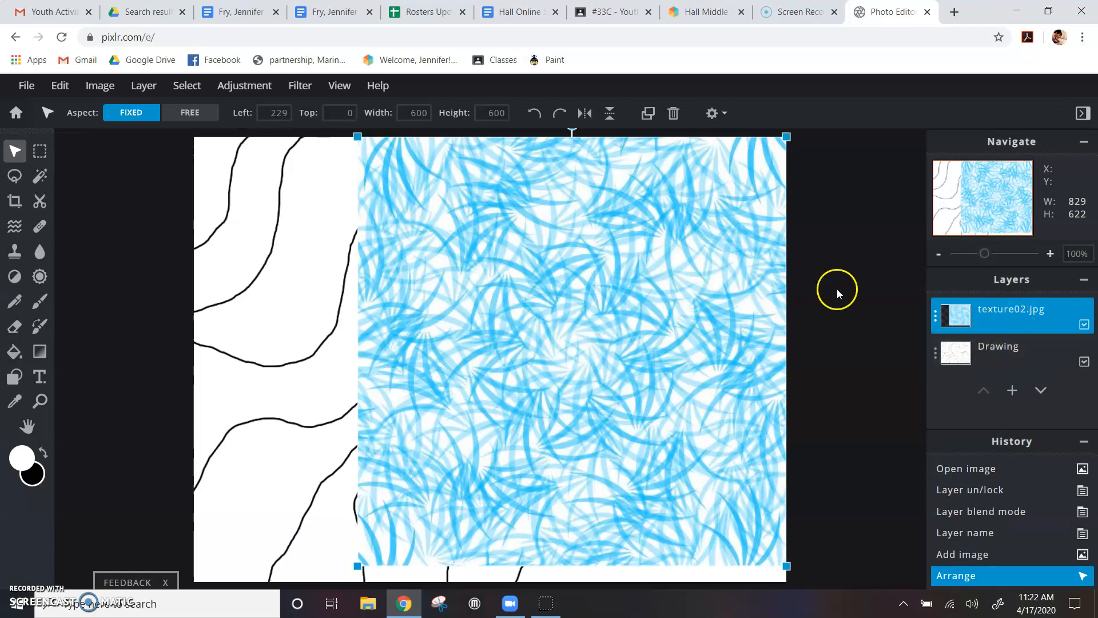
click(1040, 391)
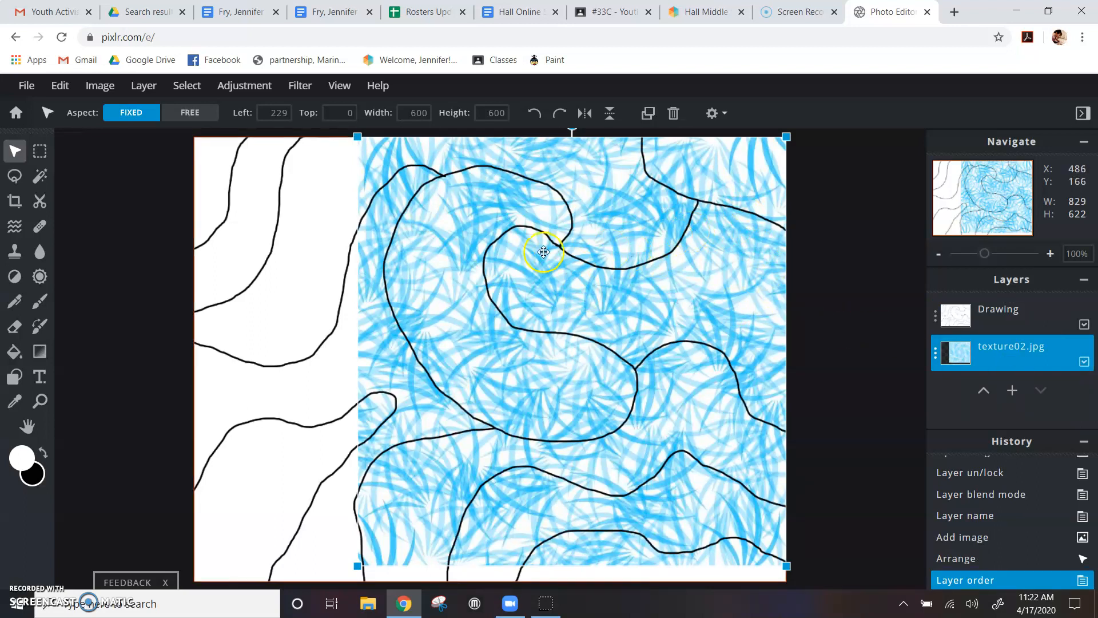
On the Drawing layer, use the Wand to select the enclosed region between the hook shape and the canvas's right edge
click(1016, 316)
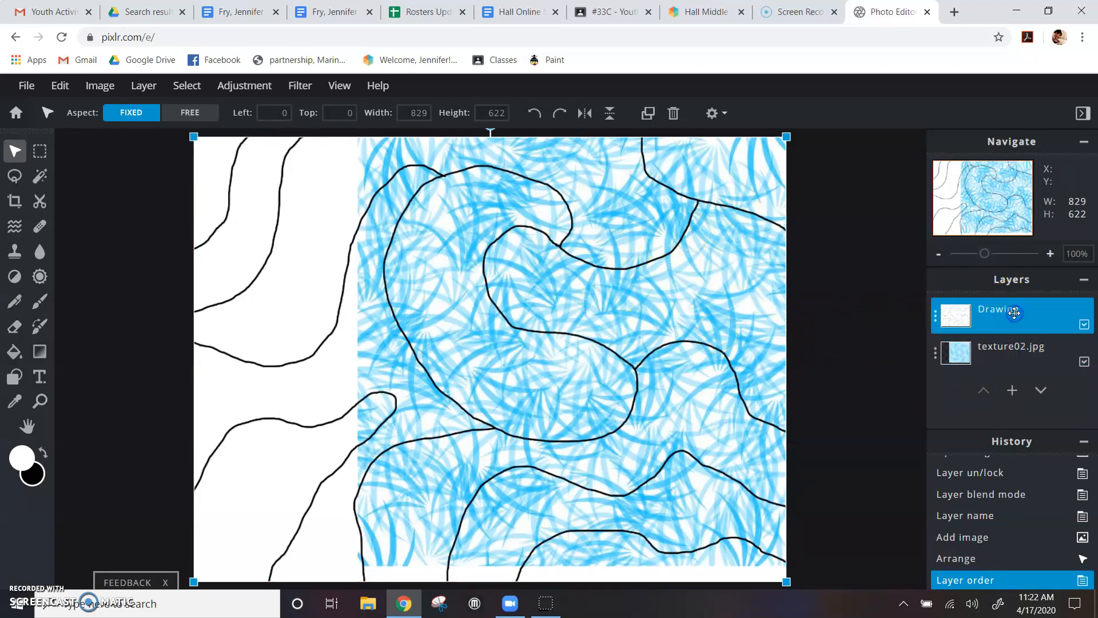
click(46, 178)
click(679, 303)
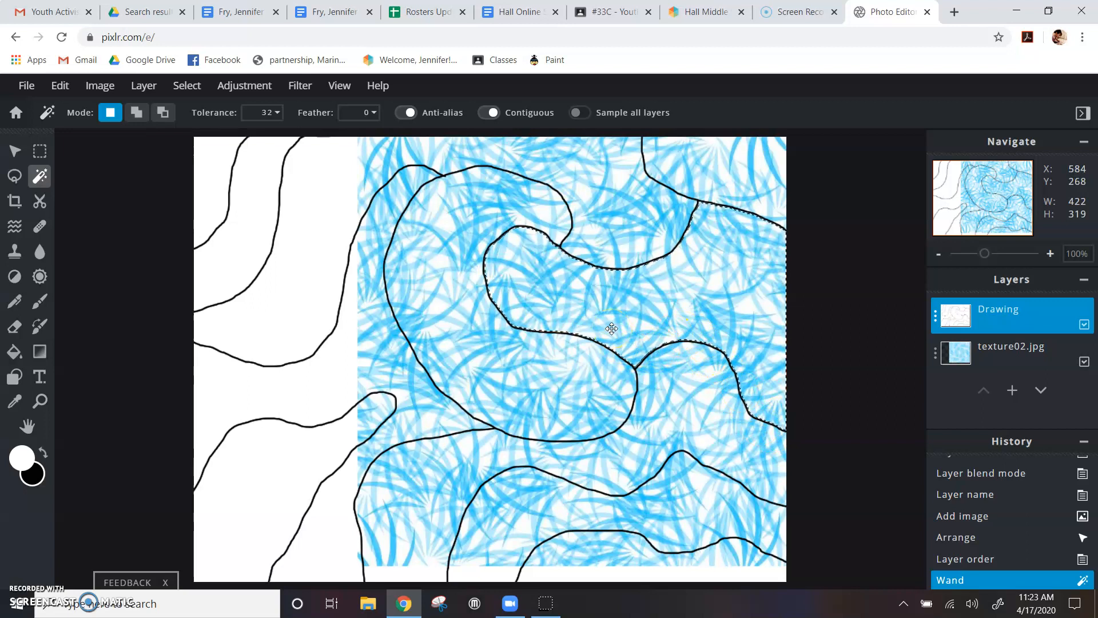
Copy the selected region from the texture02.jpg layer and paste it as a new layer
click(1012, 359)
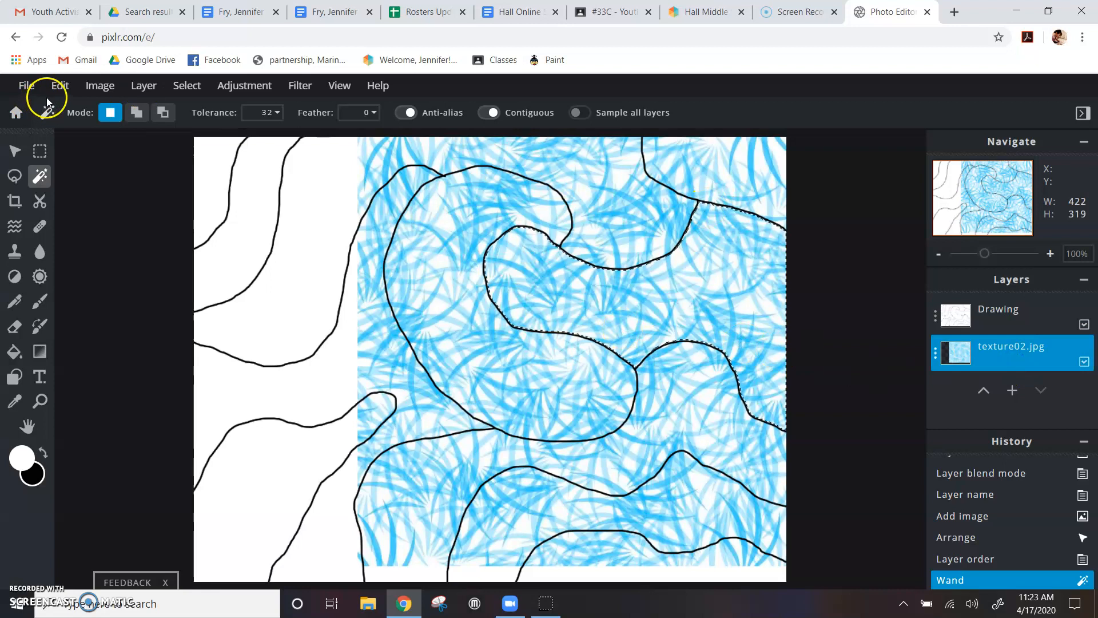
click(64, 86)
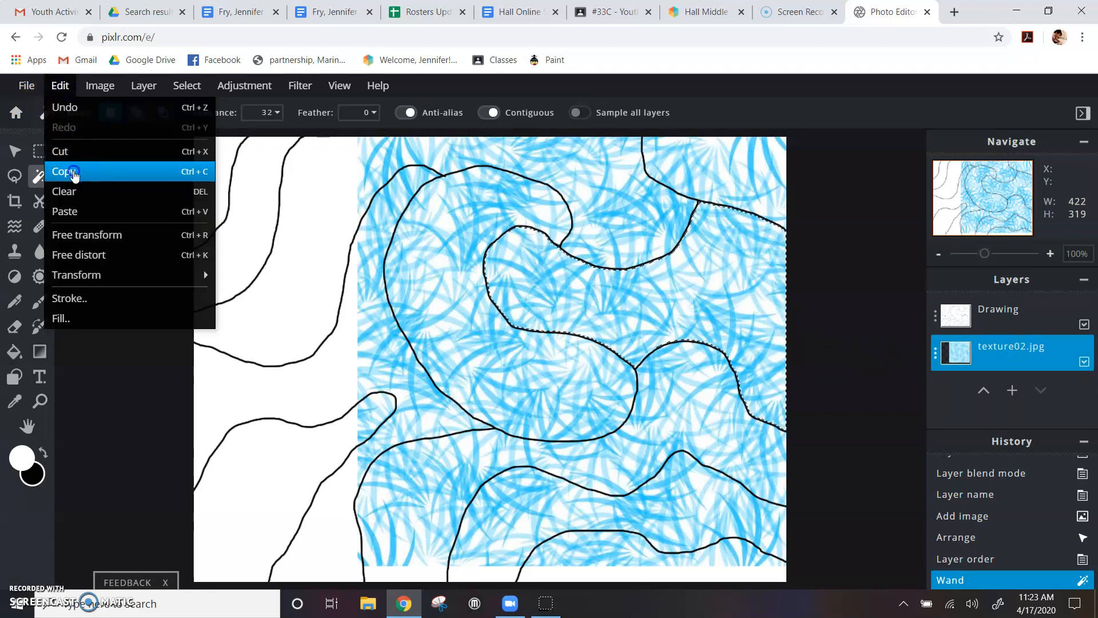
click(72, 169)
click(60, 86)
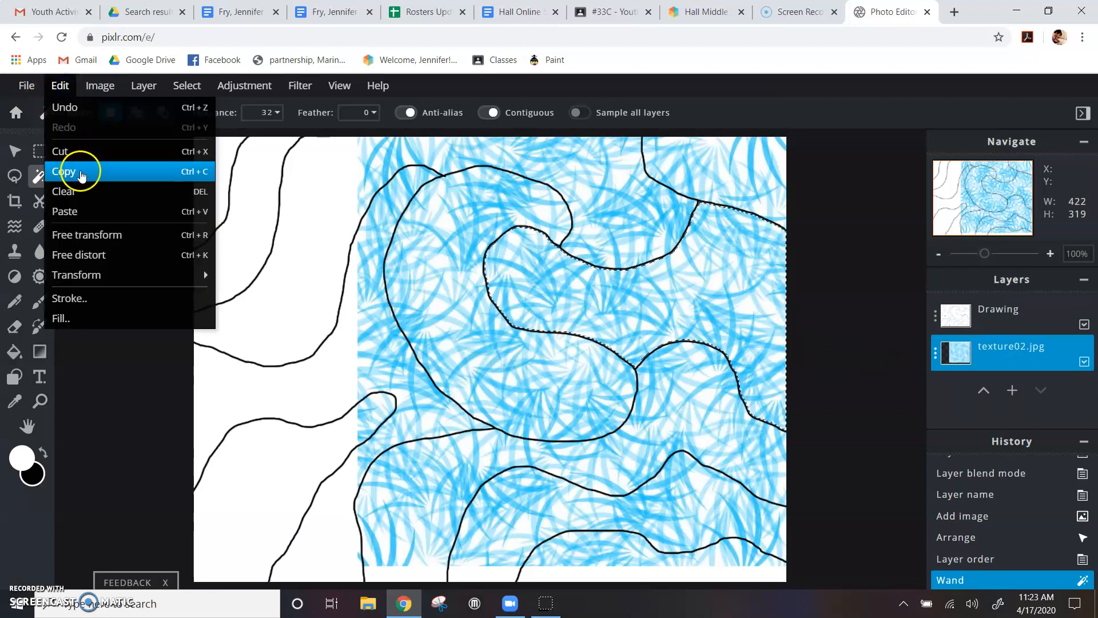
click(68, 211)
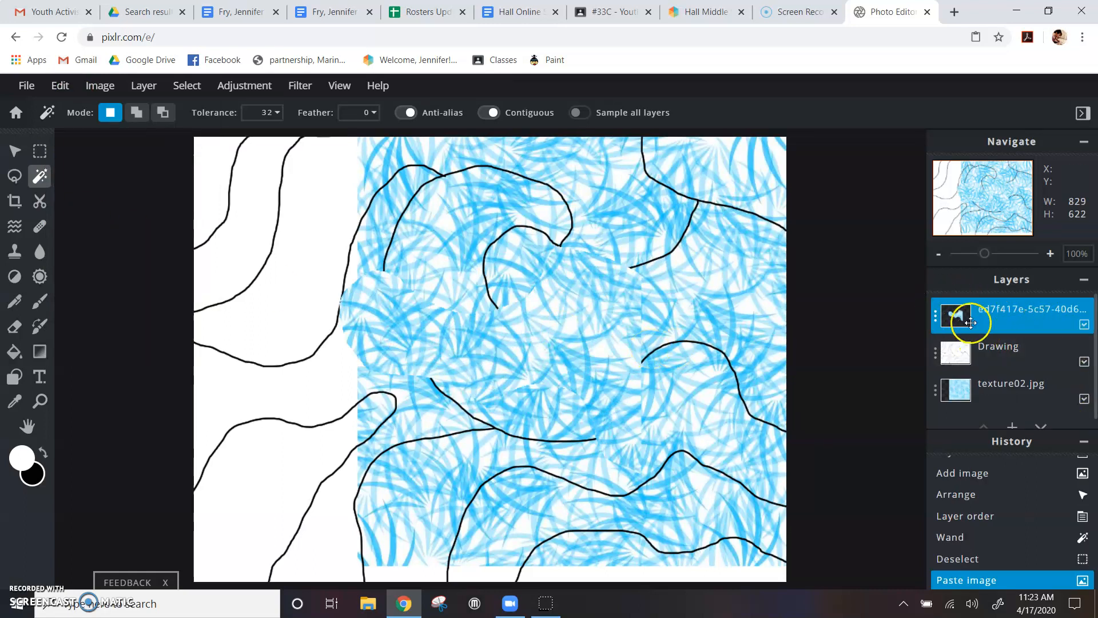
Move the pasted blue piece into its matching outline beside the hook shape, at left 406 and top 91
drag(975, 323, 783, 312)
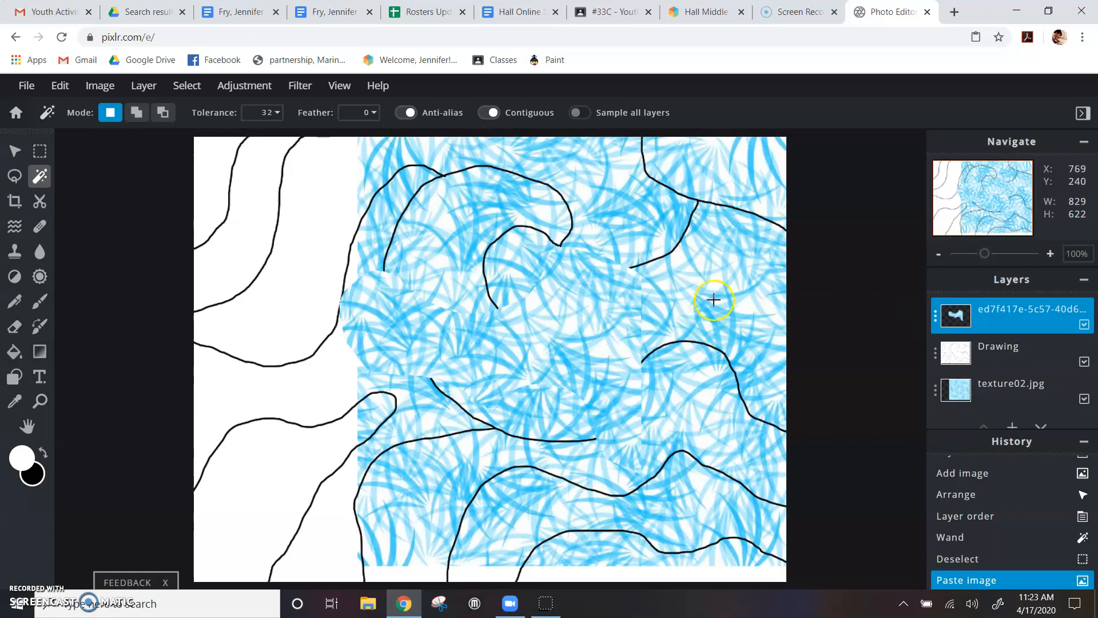
click(15, 154)
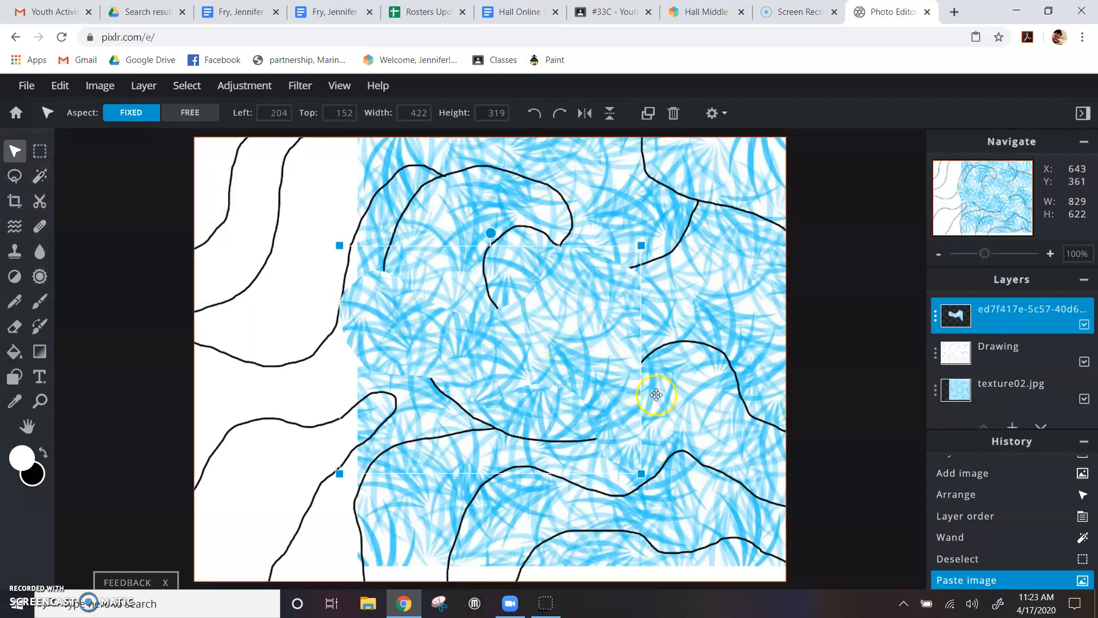
drag(544, 360, 687, 316)
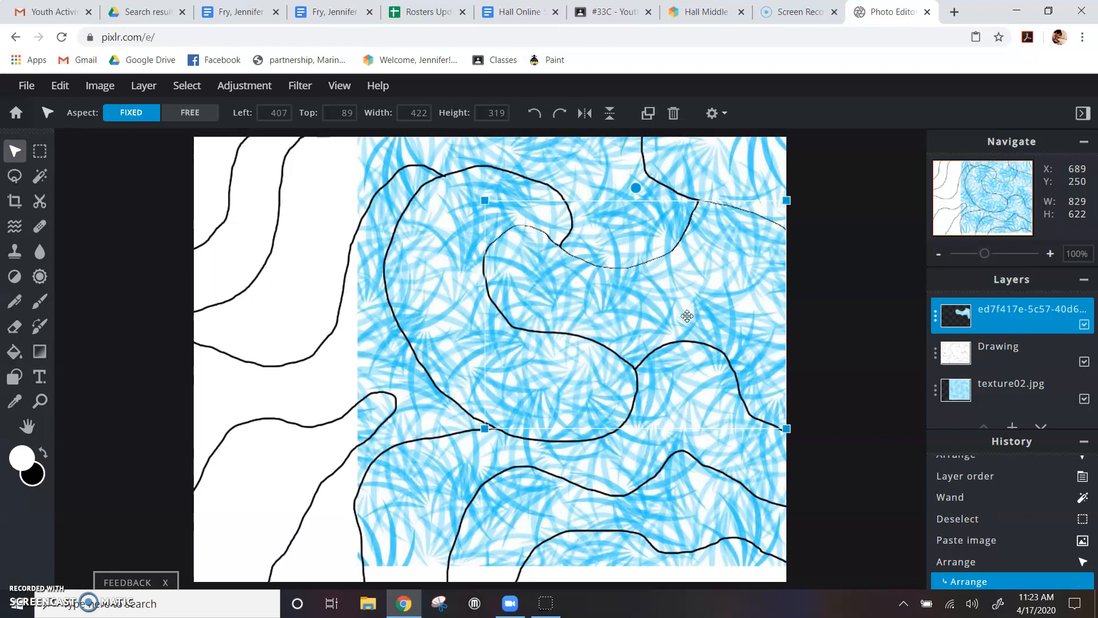
click(687, 316)
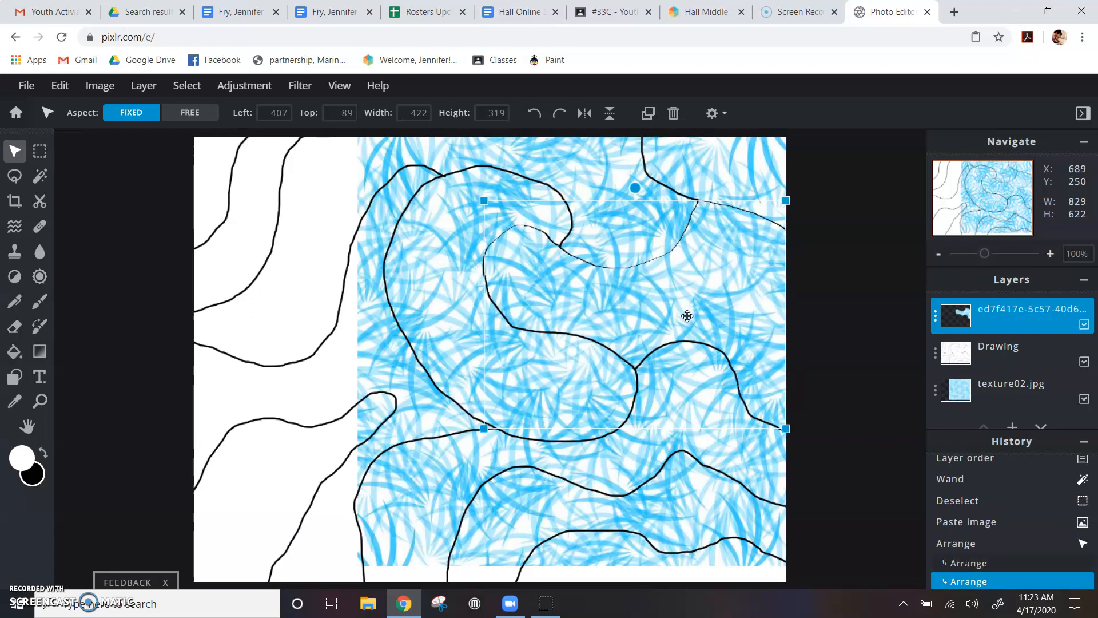
key(Down)
key(Down)
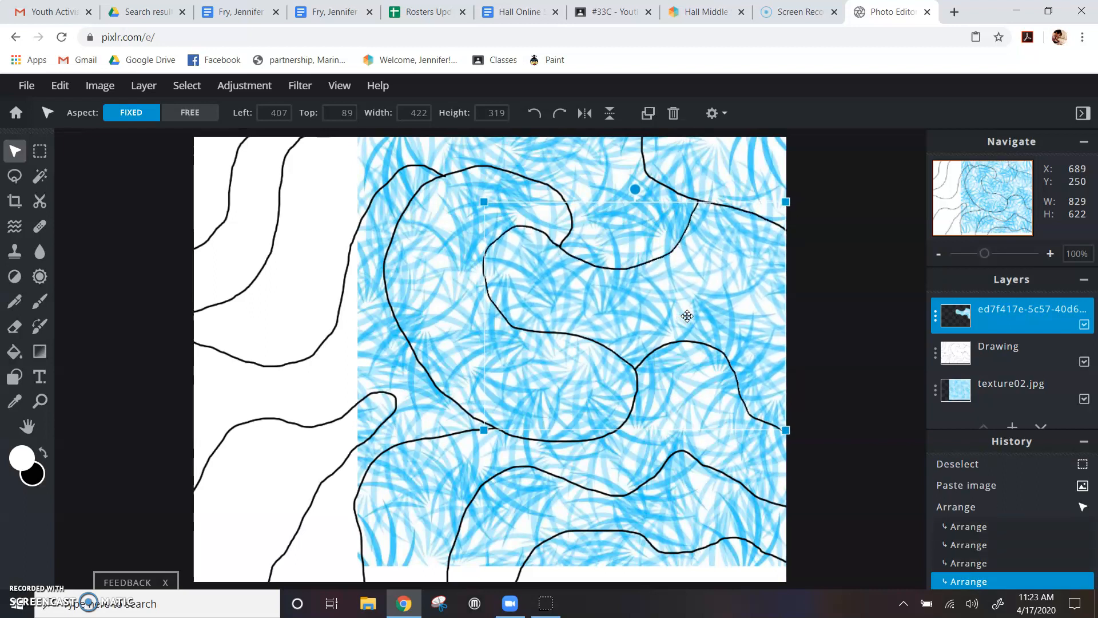
key(Left)
key(Right)
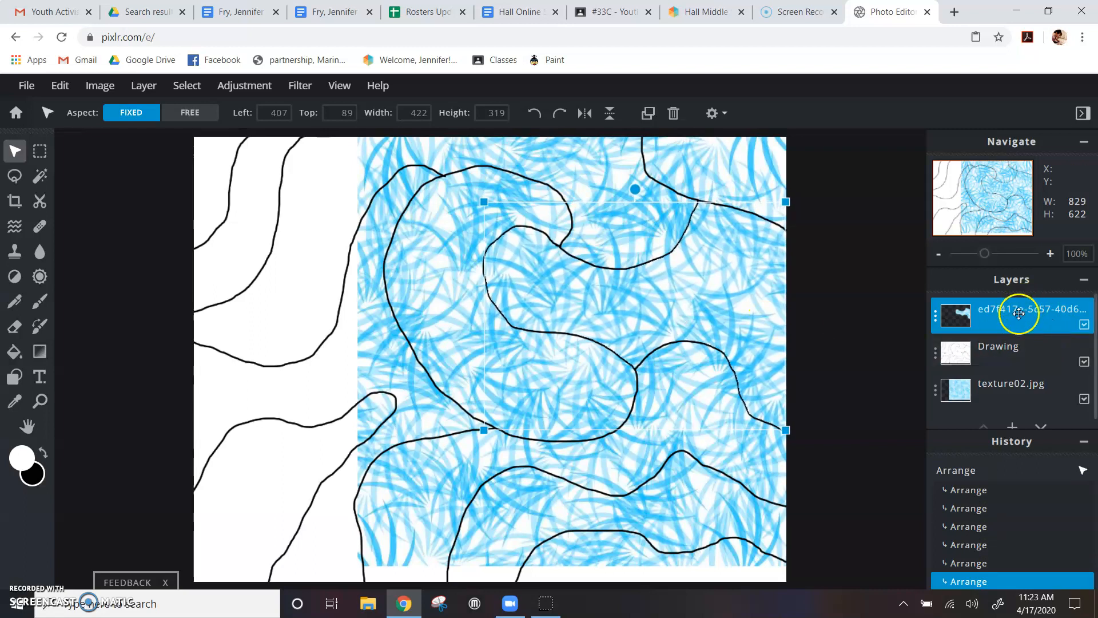
Move the pasted blue piece's layer below the Drawing layer and delete the texture02.jpg layer
click(1041, 424)
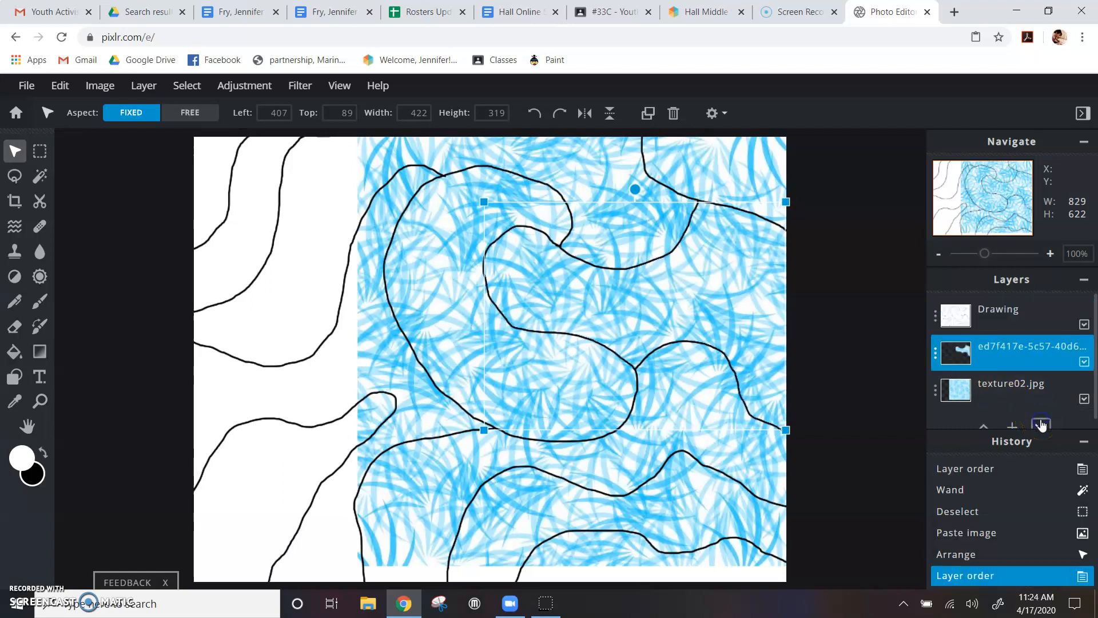
click(1001, 389)
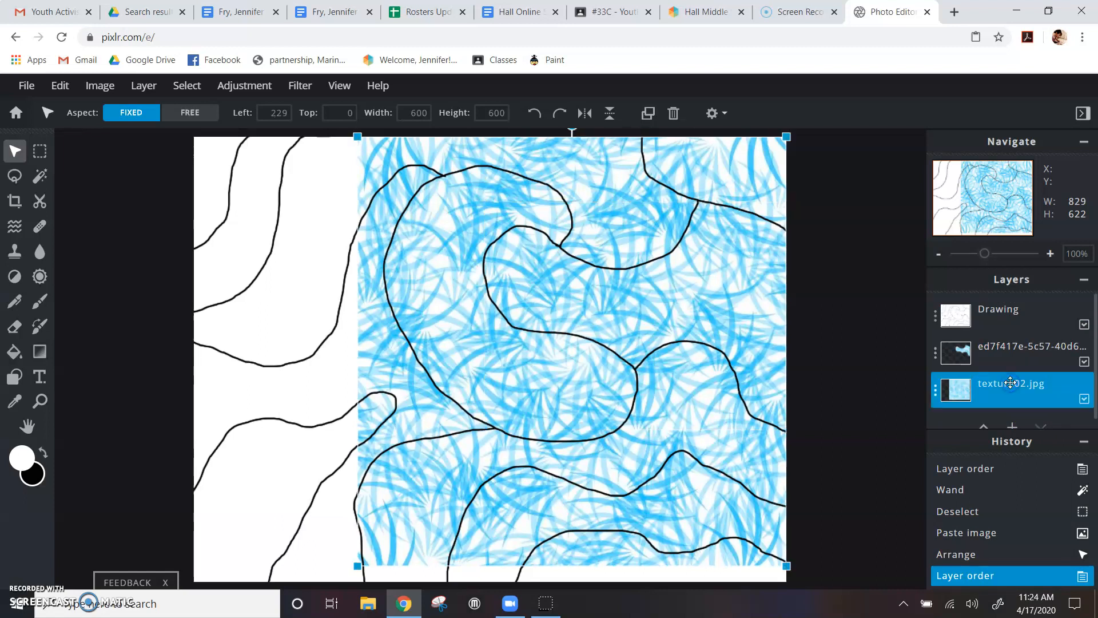
scroll(1010, 382, down, 1)
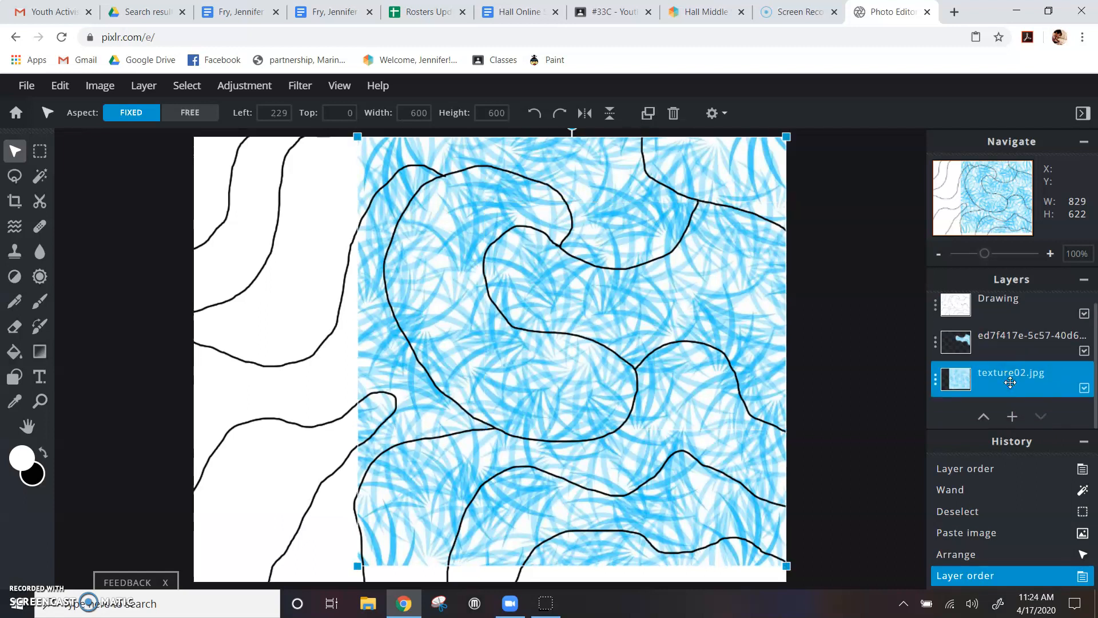
click(1008, 382)
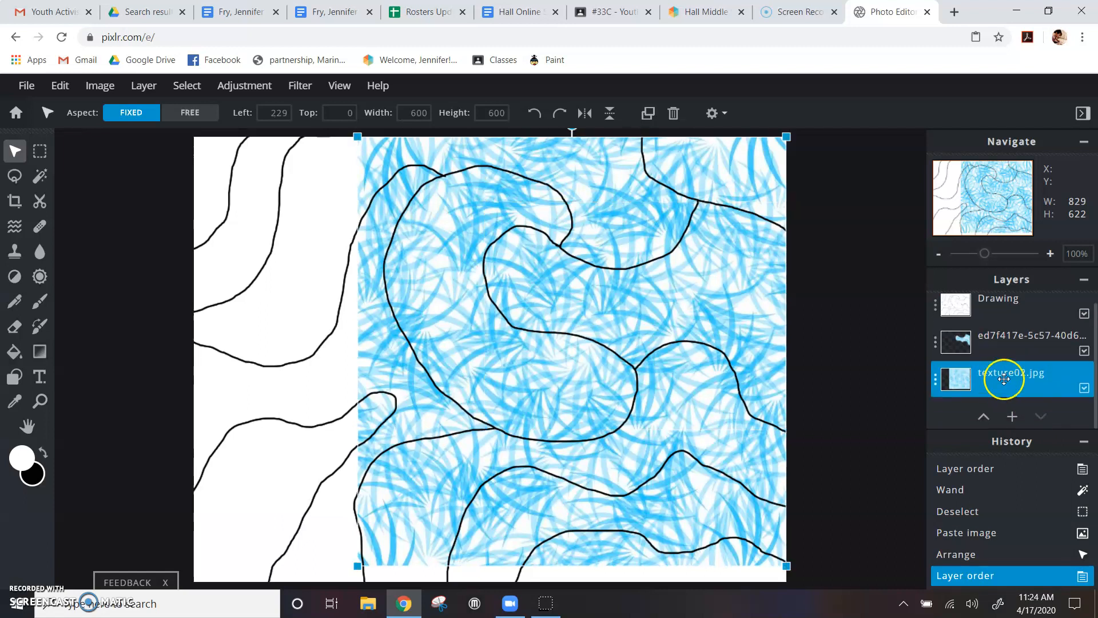
click(936, 382)
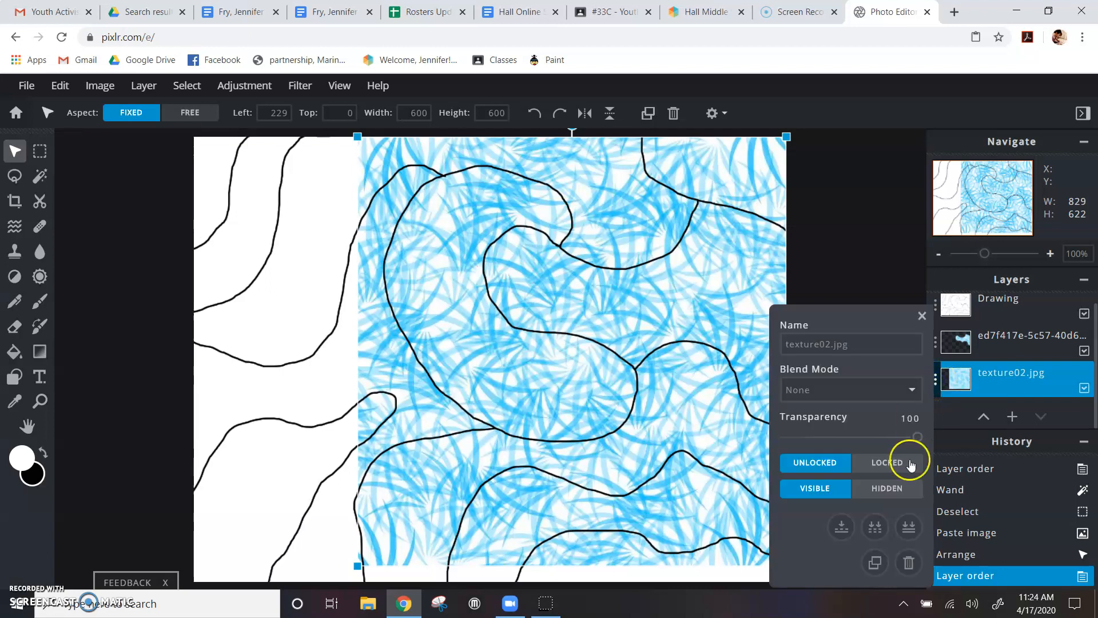
click(909, 563)
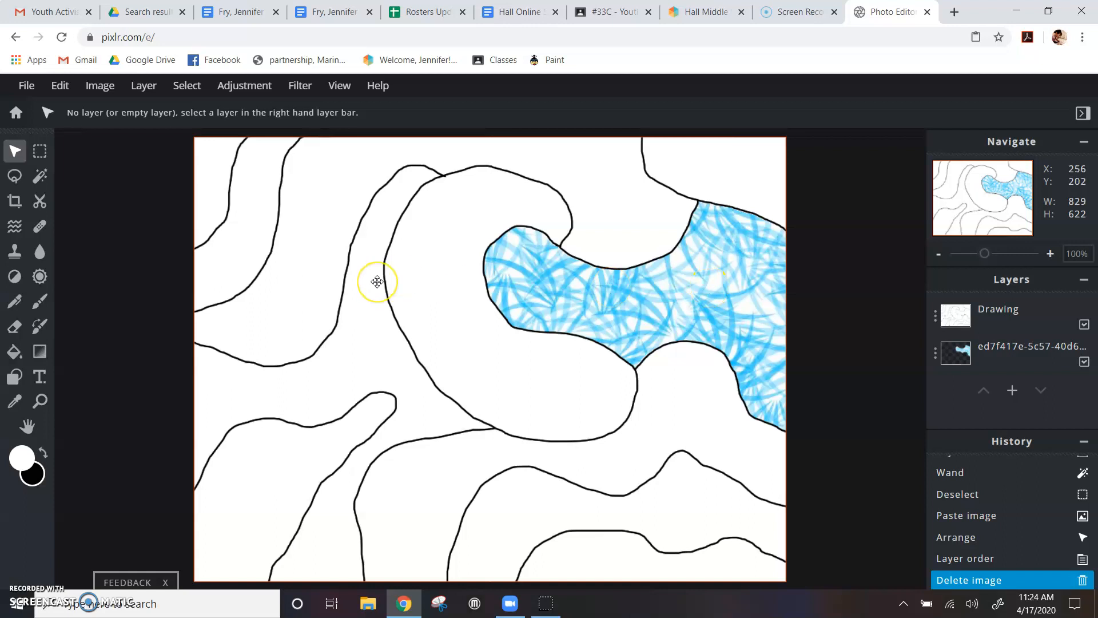
click(227, 203)
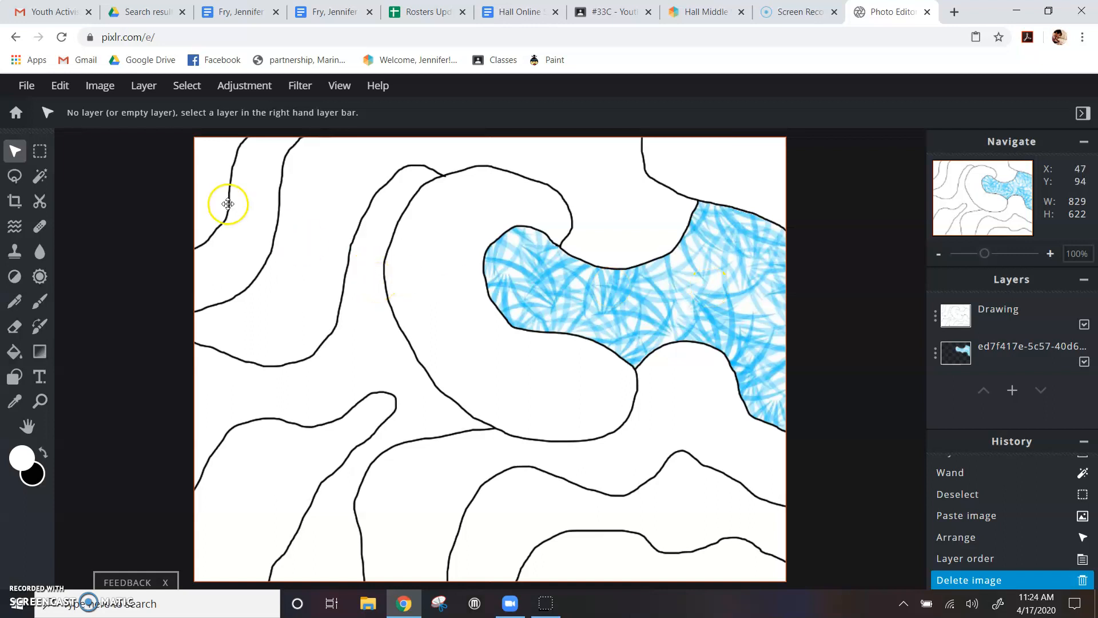
click(873, 386)
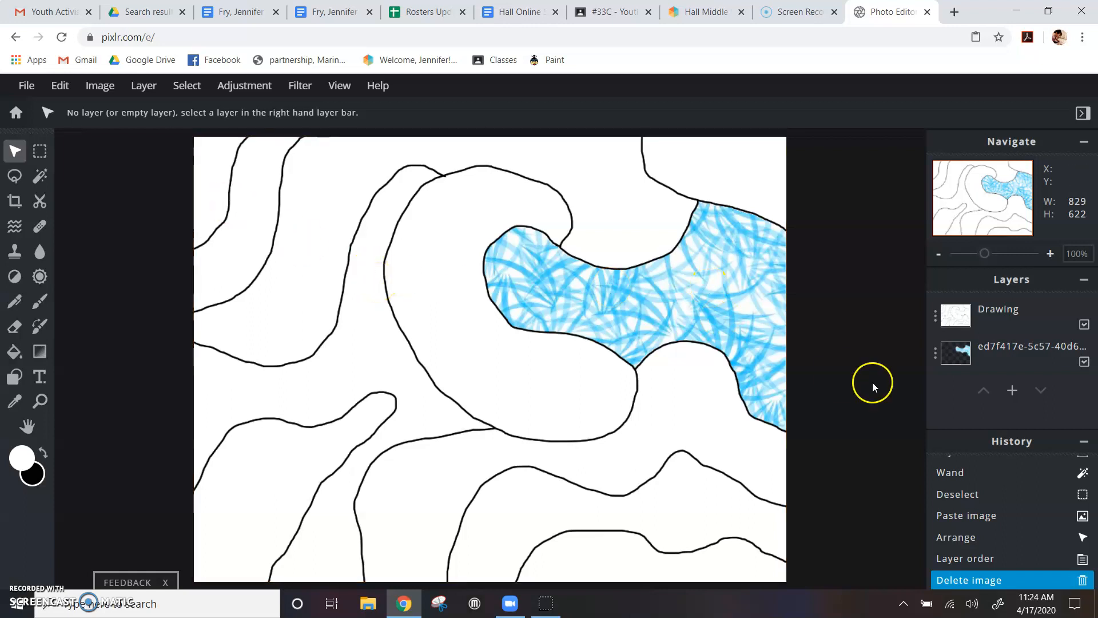
Add an image layer using the texture04 JPG file from the Macro_Photos folder
click(1020, 351)
click(1013, 390)
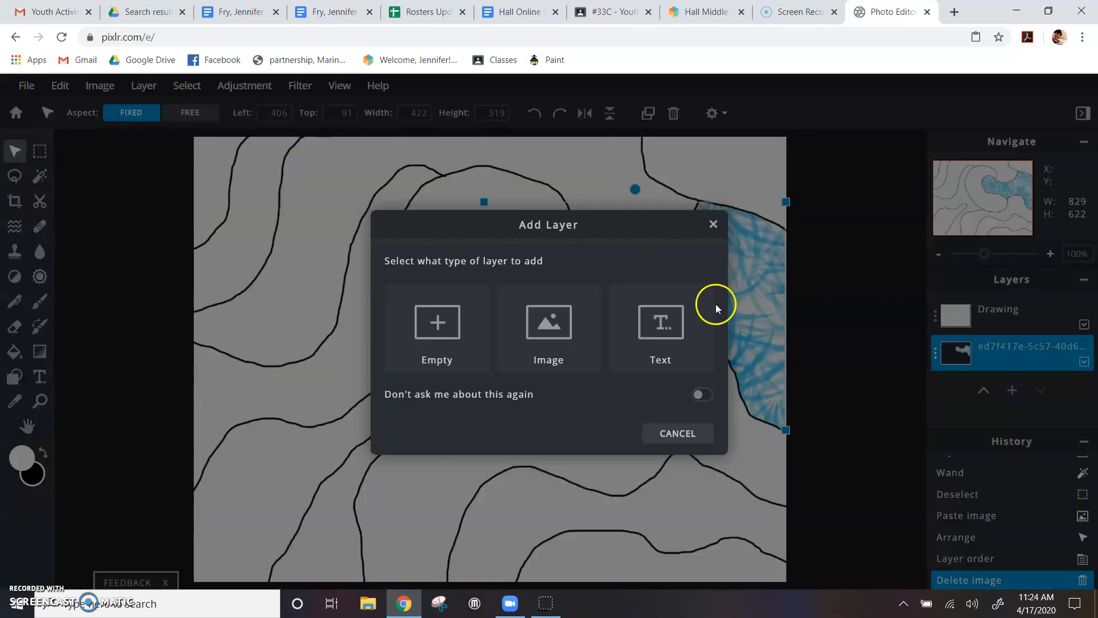
click(546, 338)
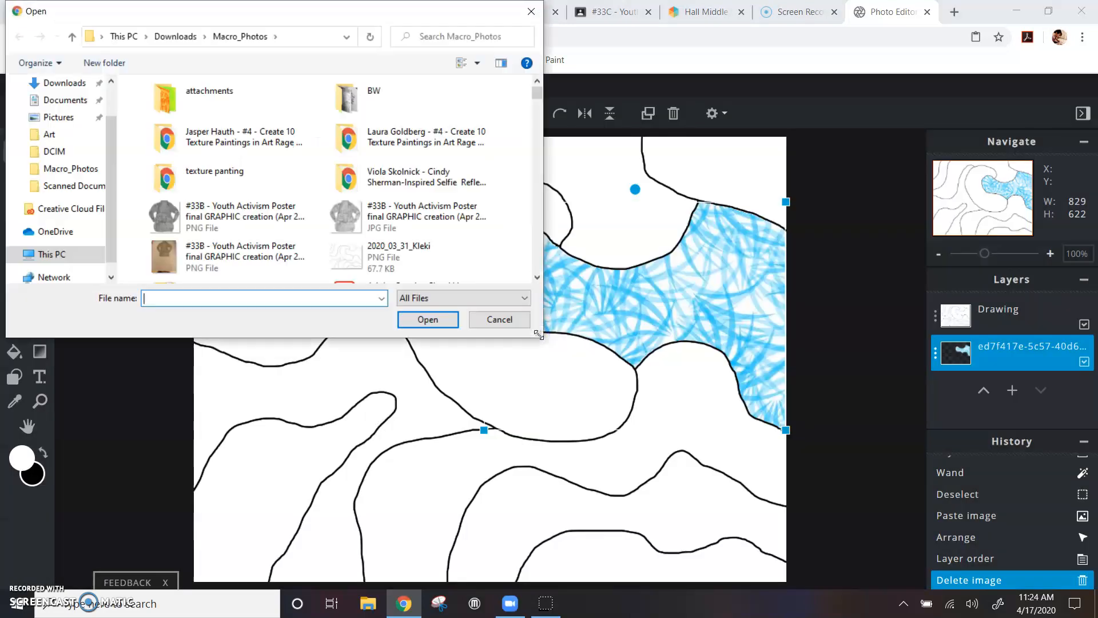
scroll(312, 226, down, 10)
scroll(312, 231, down, 10)
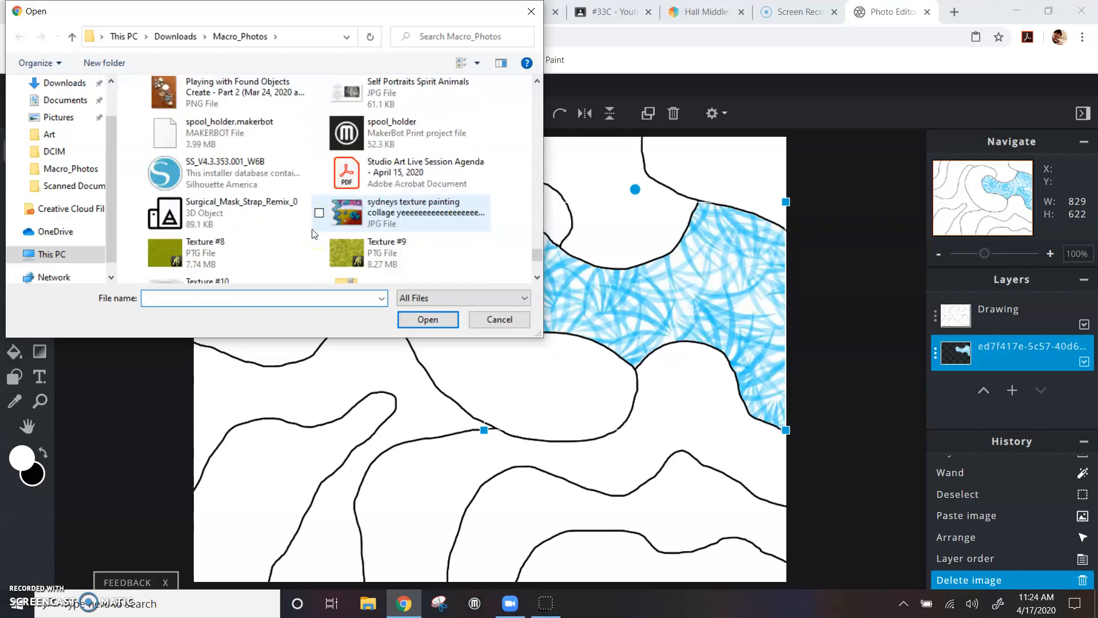
scroll(314, 234, down, 2)
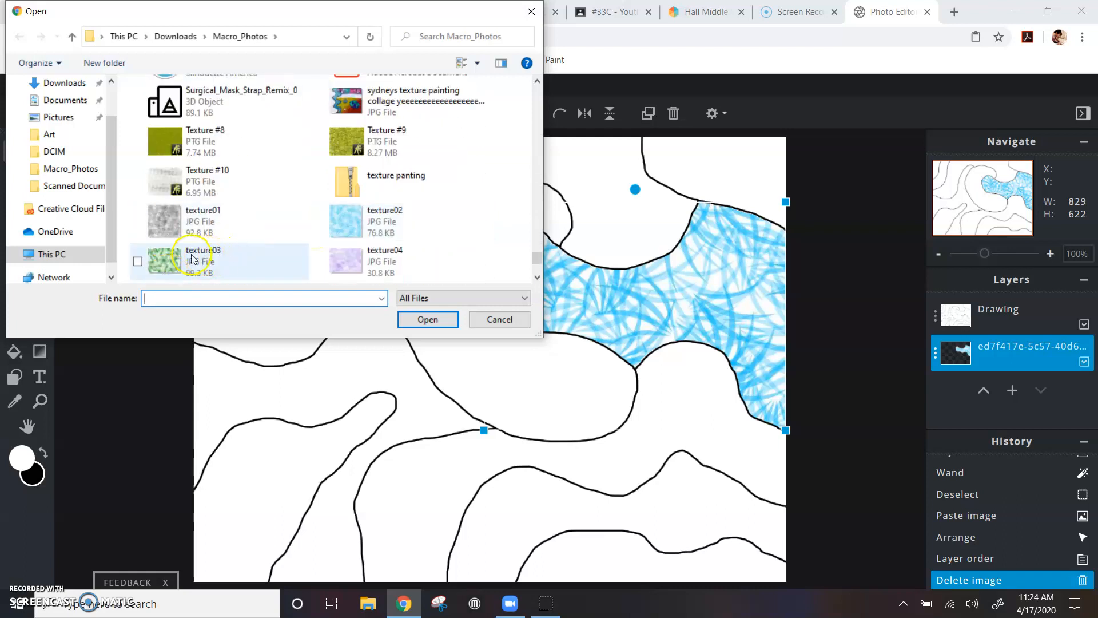
click(377, 260)
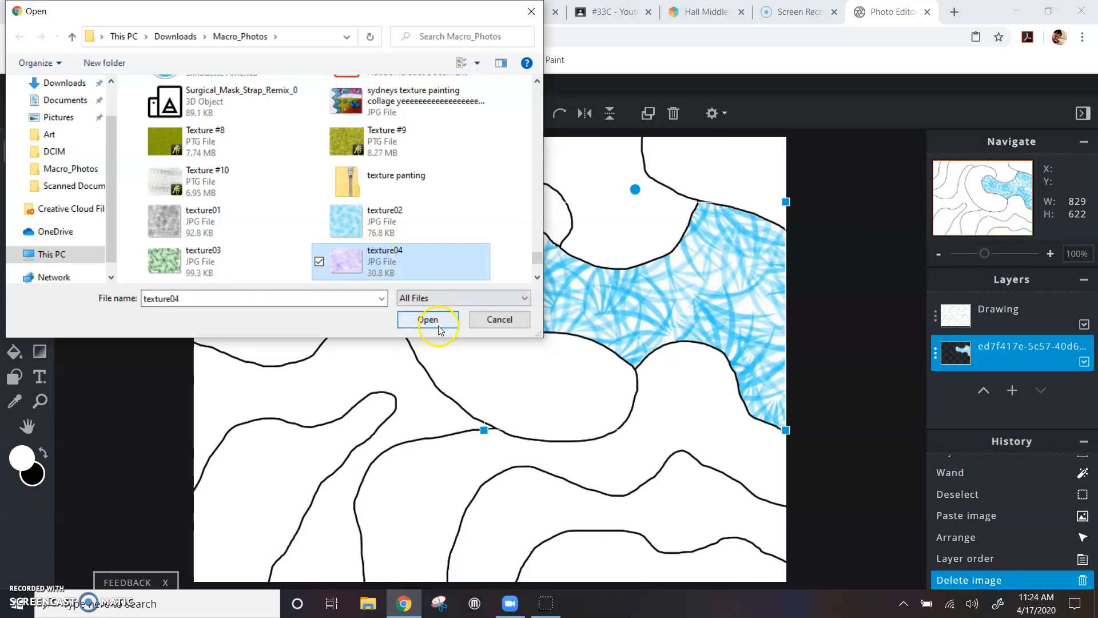
click(439, 324)
Enlarge the purple texture to 731 by 548 and place it over the canvas's lower-right area, at left 101 and top 84
drag(511, 321, 566, 149)
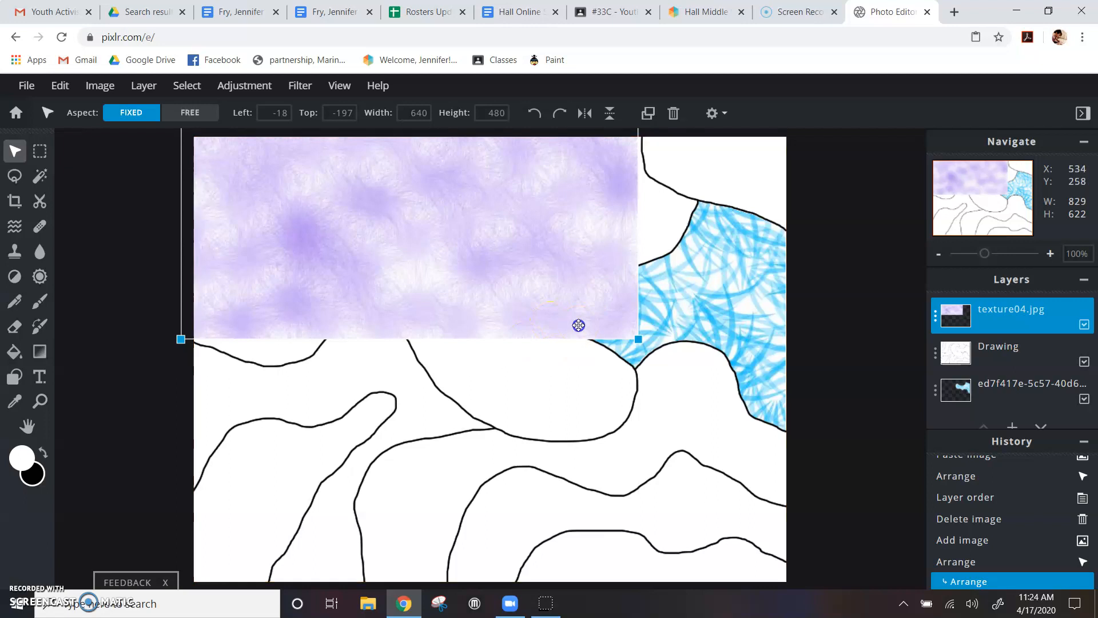
drag(564, 279, 722, 516)
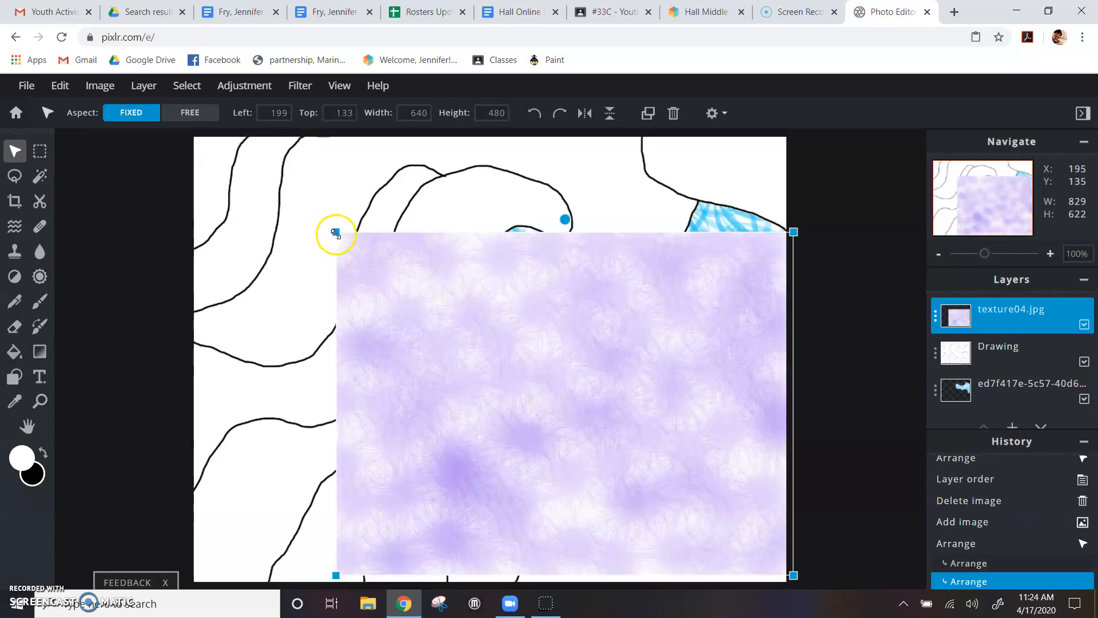
drag(331, 232, 276, 216)
drag(400, 343, 396, 370)
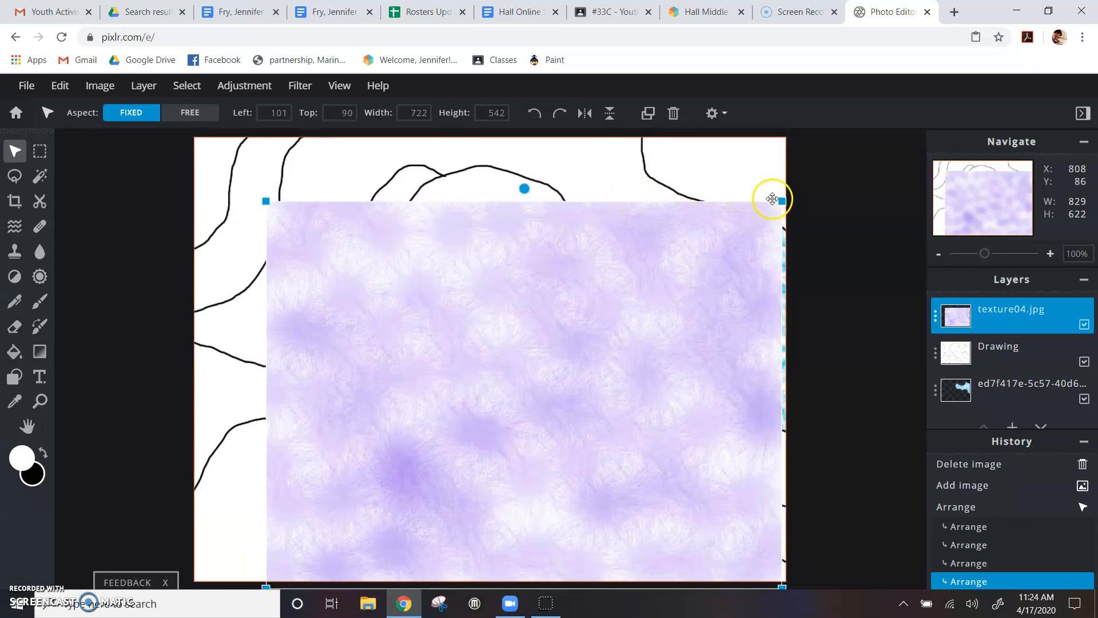
mouse_move(780, 199)
mouse_down()
mouse_move(790, 192)
mouse_move(787, 200)
mouse_up()
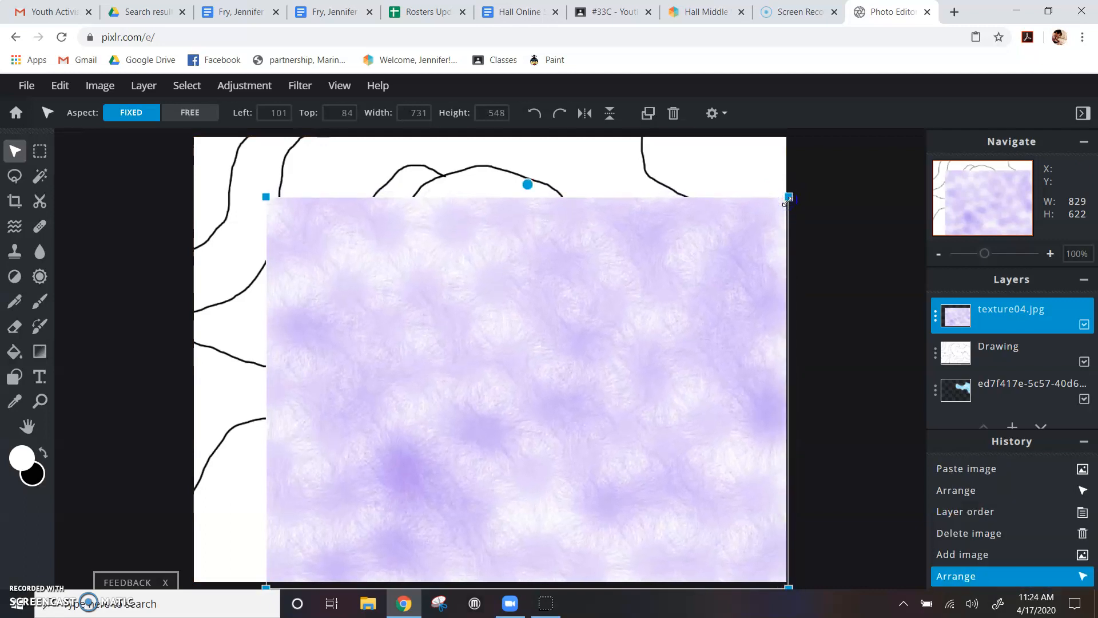
Move the texture04.jpg layer directly below the Drawing layer
click(874, 344)
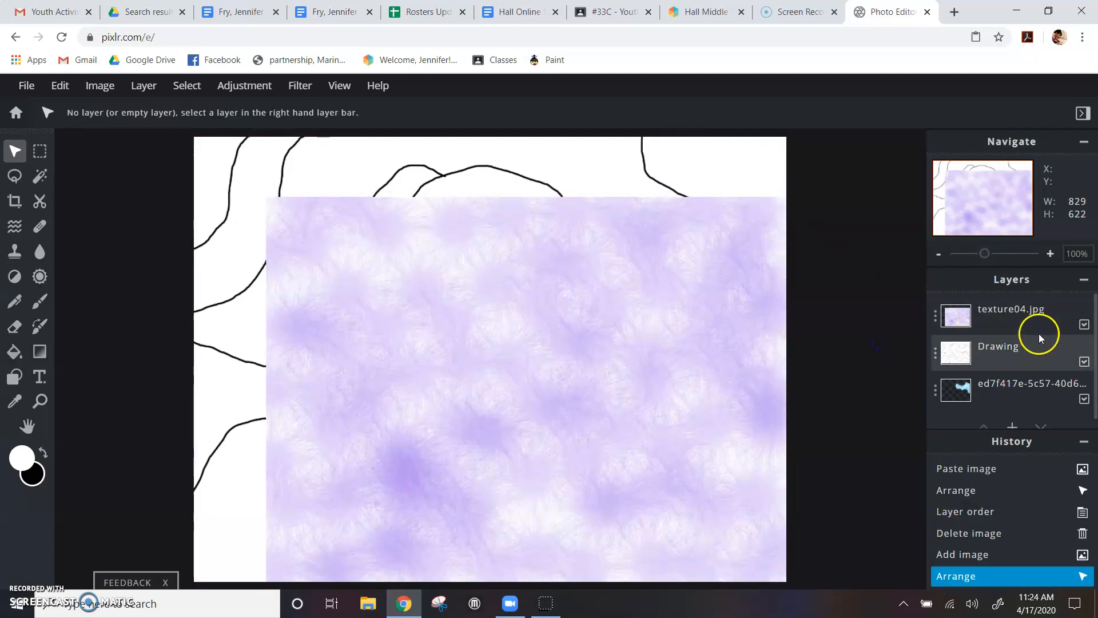
click(1033, 313)
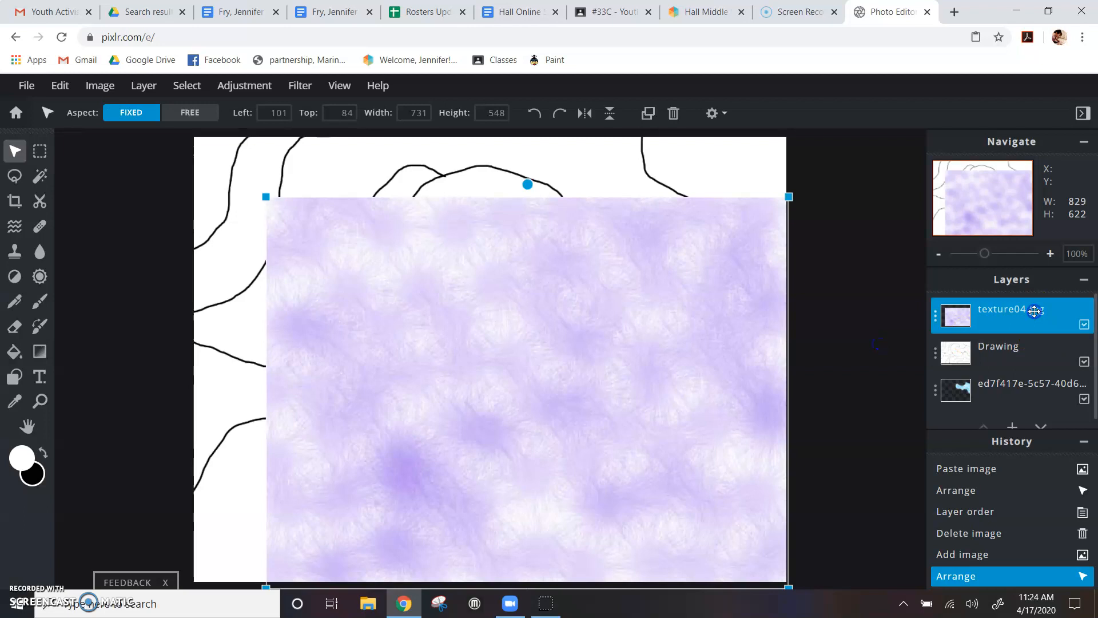
click(1041, 425)
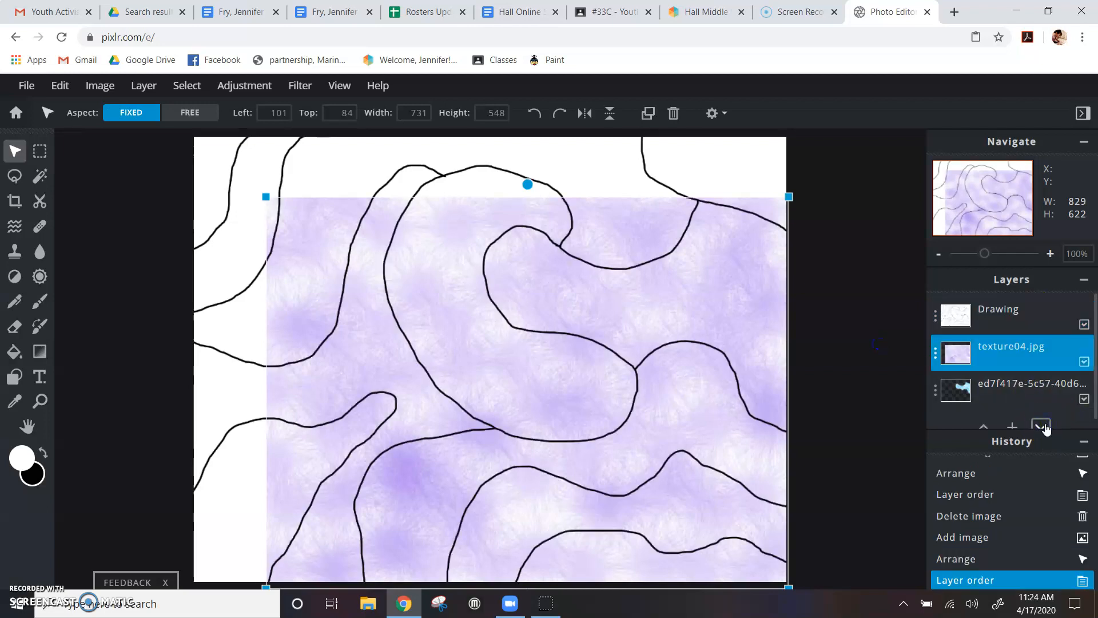
On the Drawing layer, use the Wand to select the band beneath the hook shape, running from the canvas's bottom edge to its right edge
click(1007, 321)
click(42, 182)
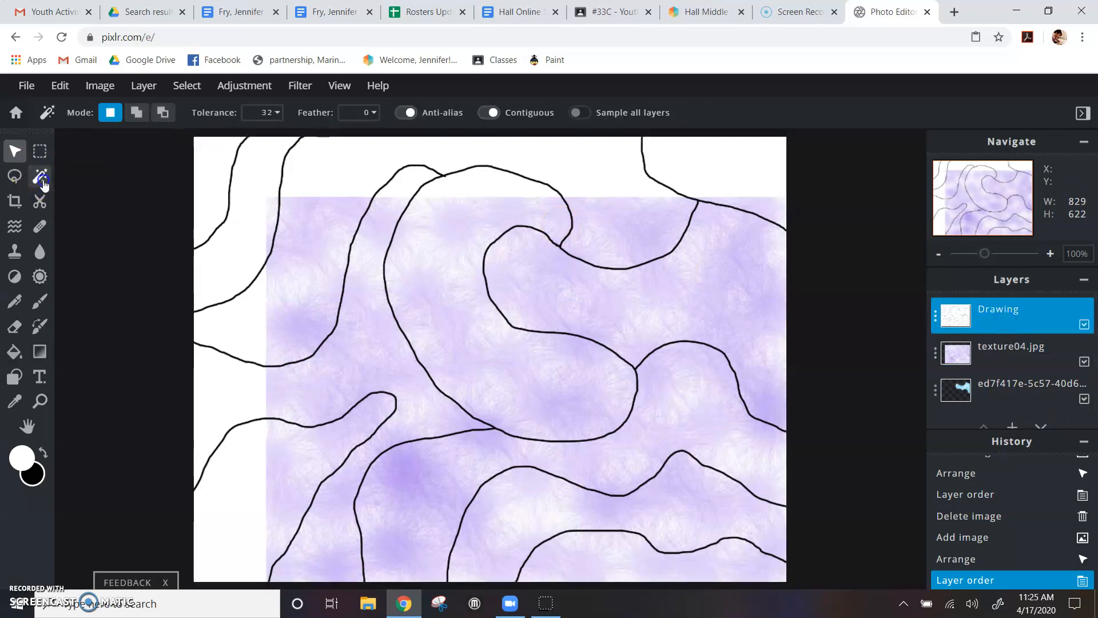
click(686, 427)
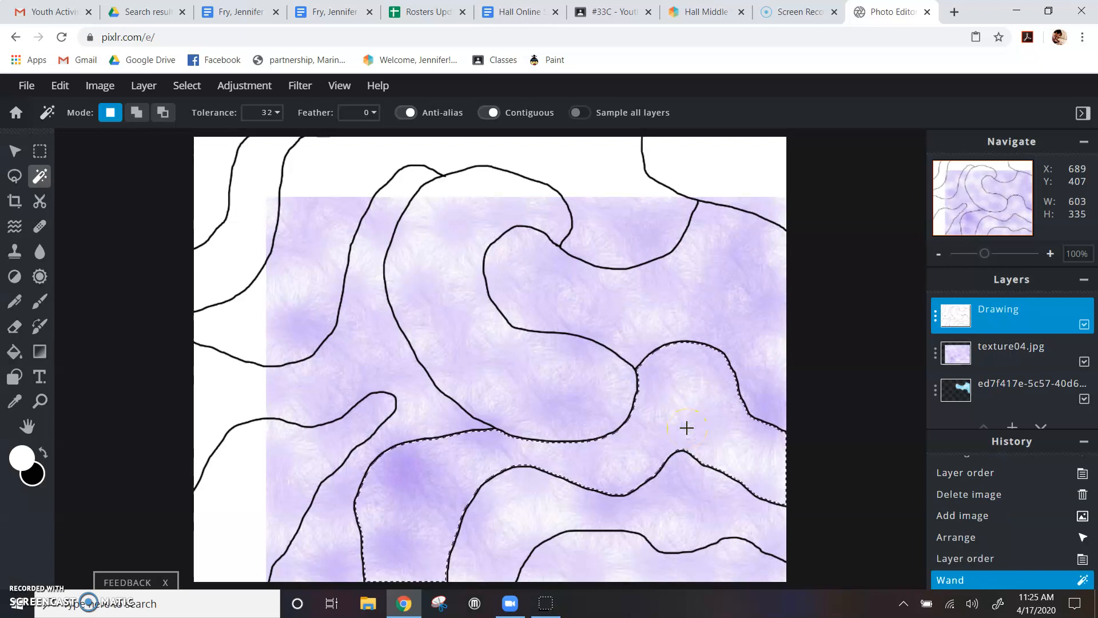
Copy the selected band from the texture04.jpg layer
click(1025, 352)
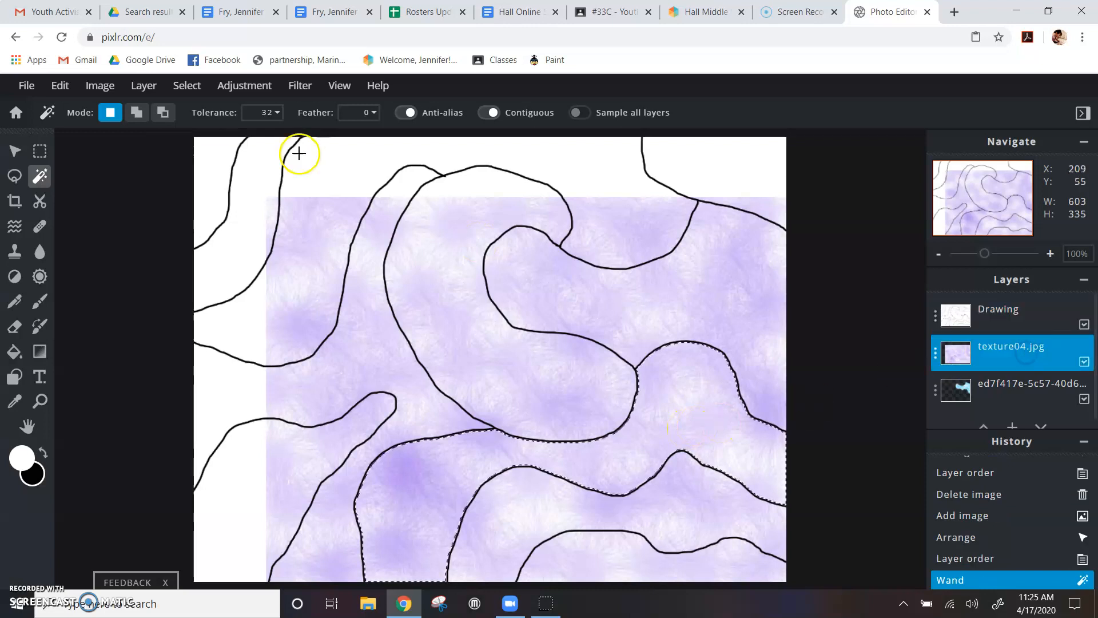
click(59, 86)
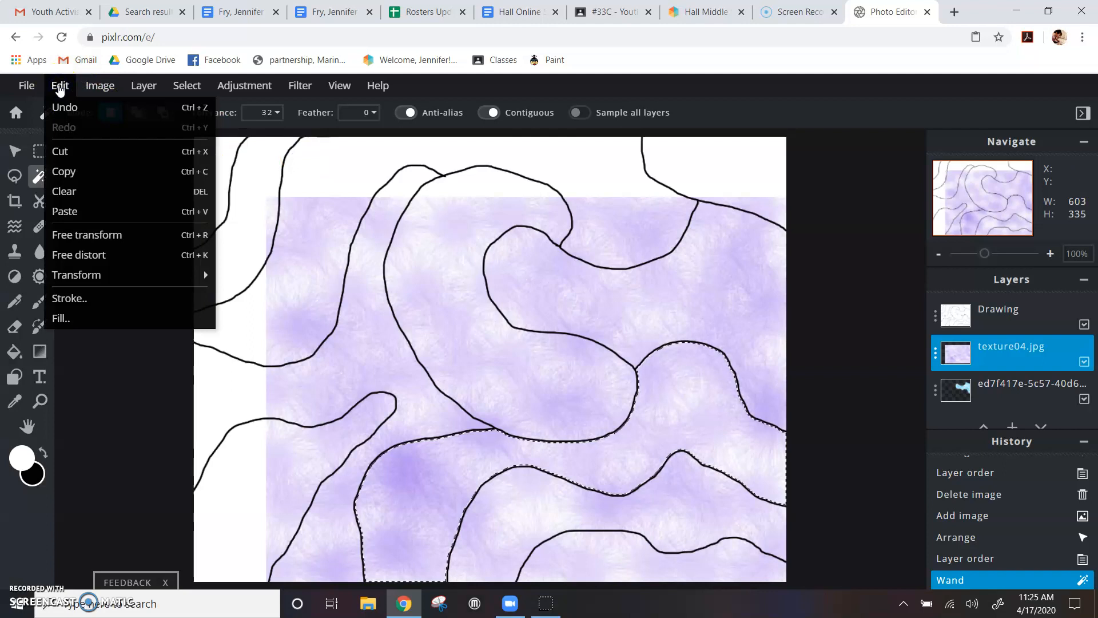
click(88, 182)
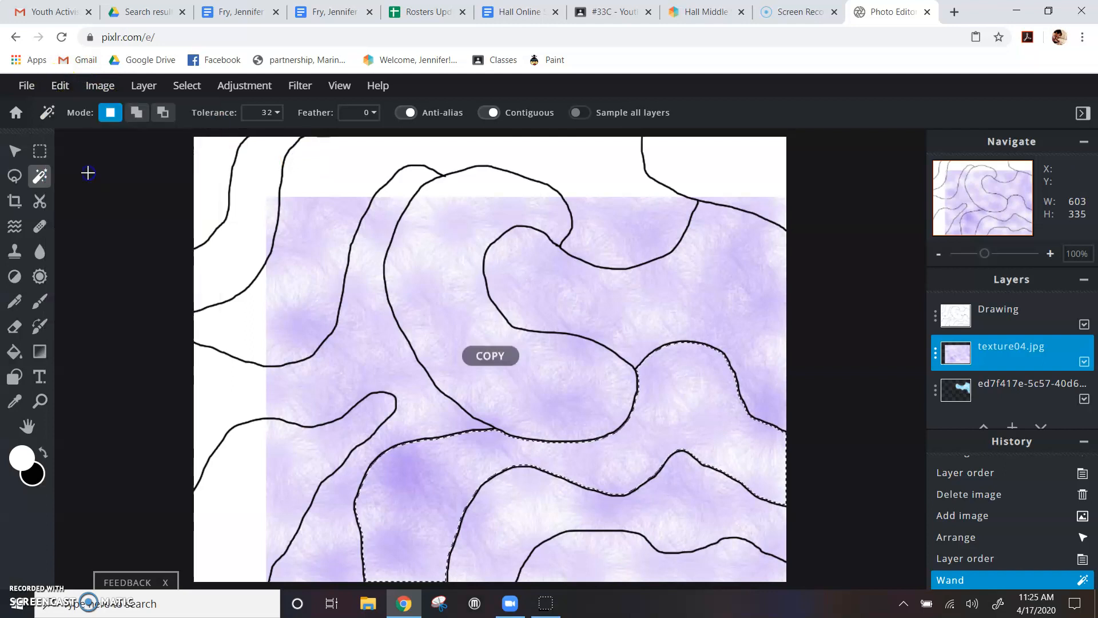
Paste the copied purple band and fit it into its outline in the drawing, at left 226 and top 287
click(61, 87)
click(78, 211)
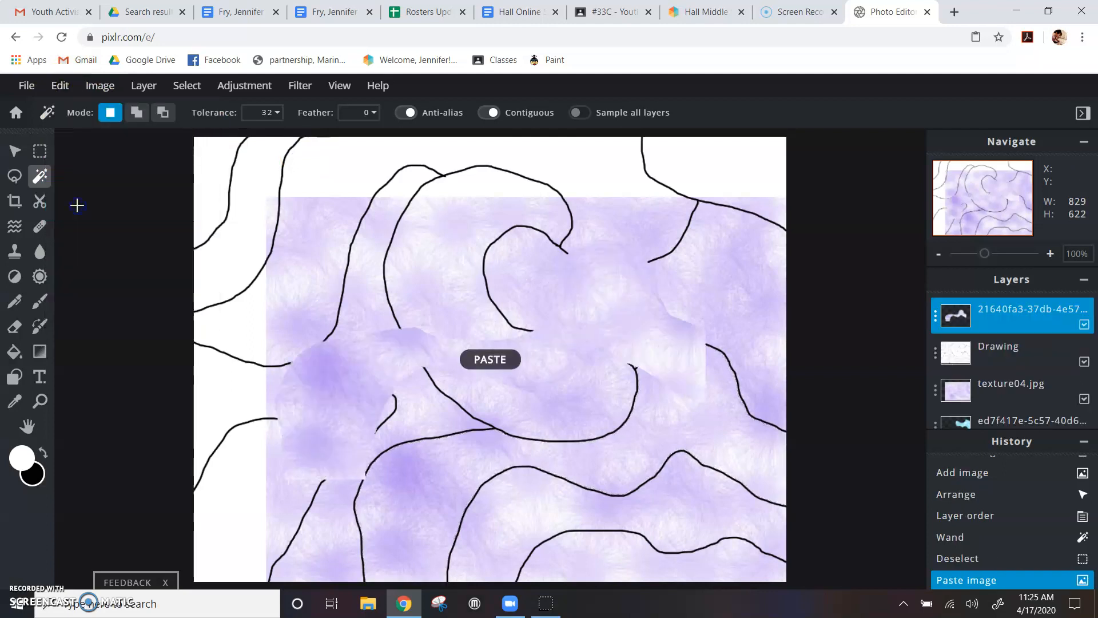
click(24, 162)
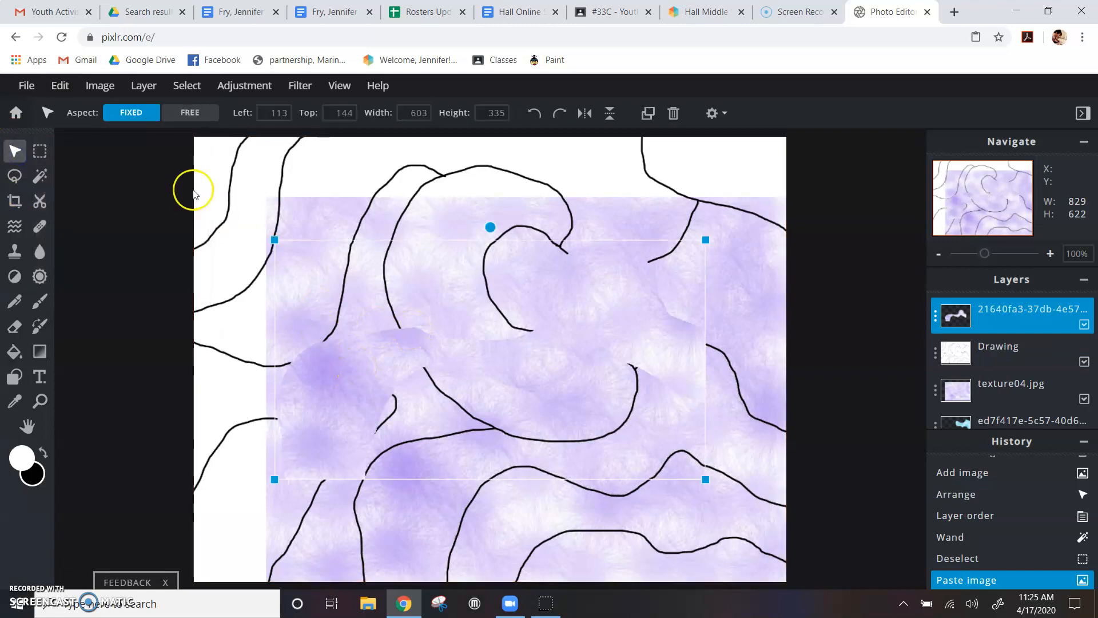
mouse_move(380, 344)
mouse_down()
mouse_move(481, 444)
mouse_move(459, 456)
mouse_up()
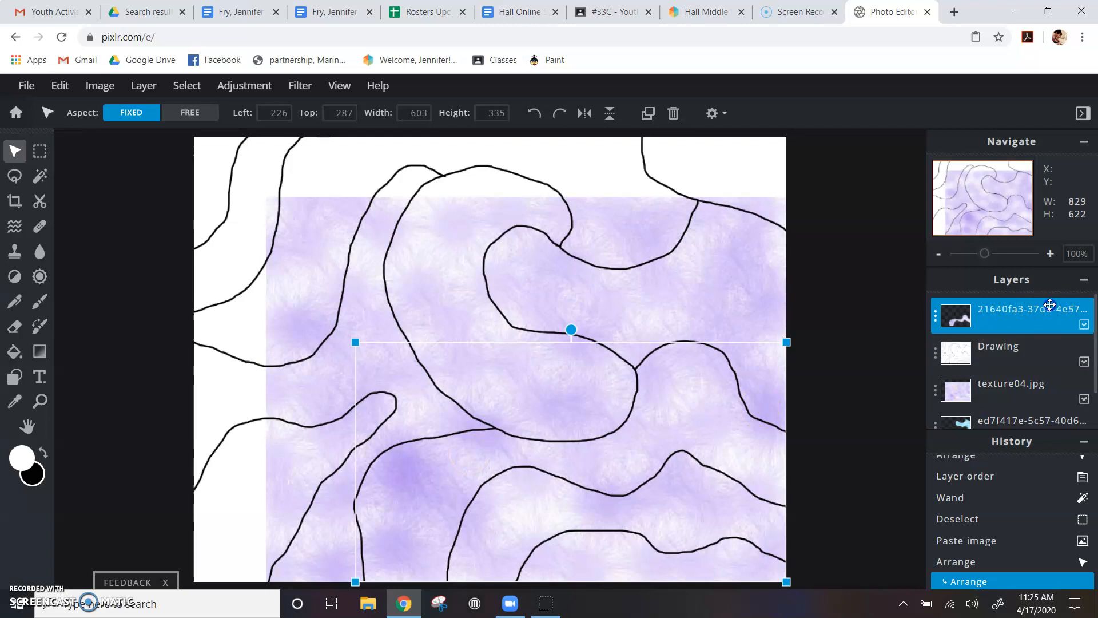
Move the pasted band's layer directly below the Drawing layer and delete the full texture04.jpg layer
click(1083, 442)
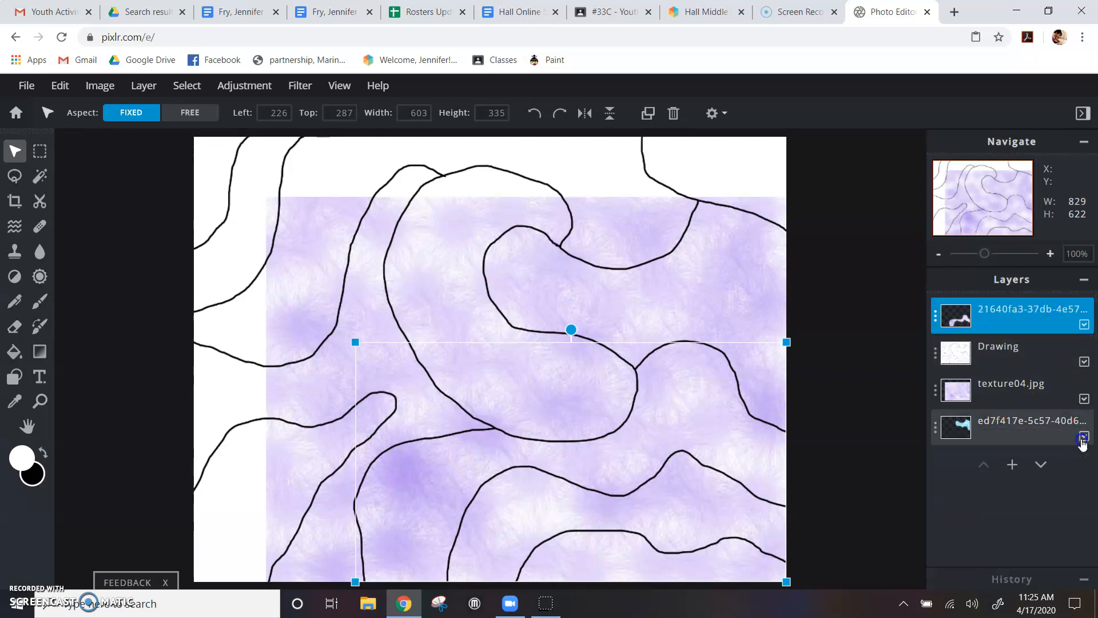
click(1041, 463)
click(1012, 385)
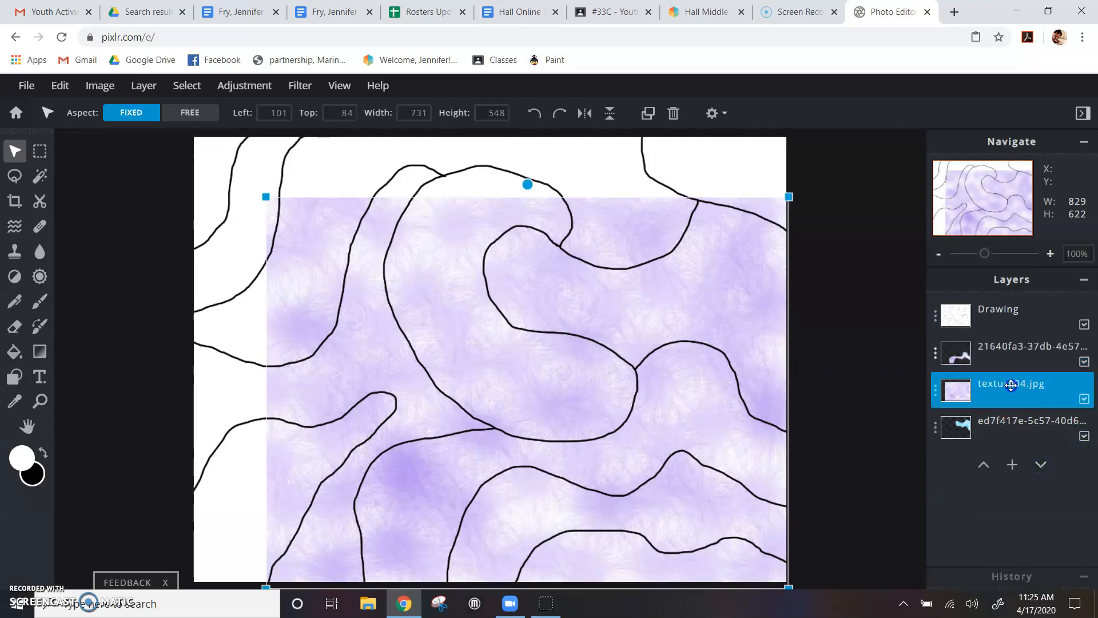
click(937, 396)
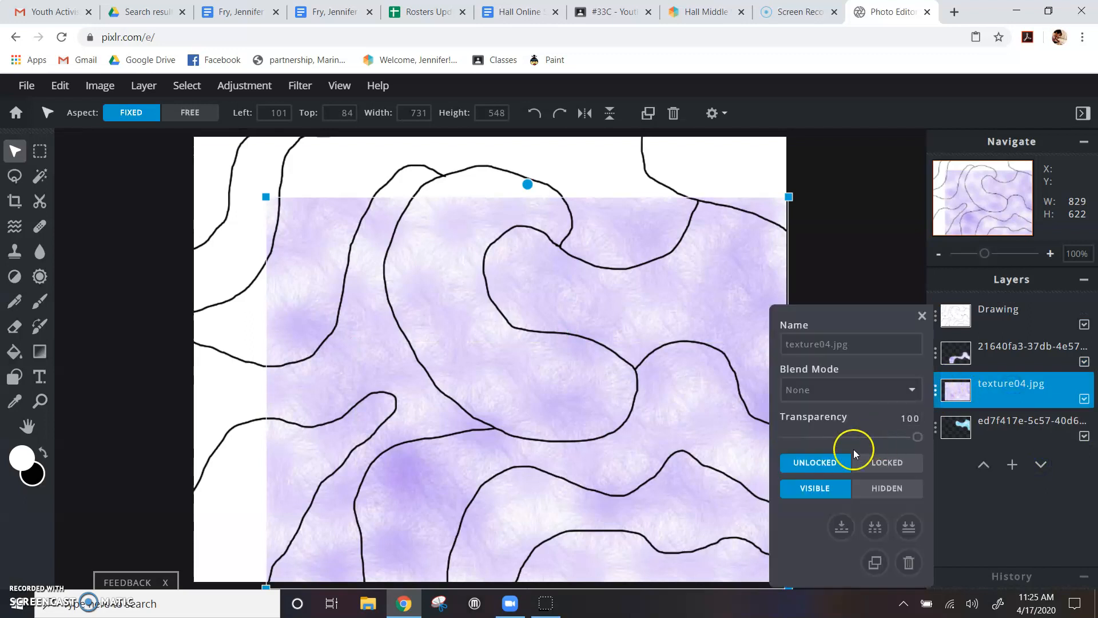
click(908, 563)
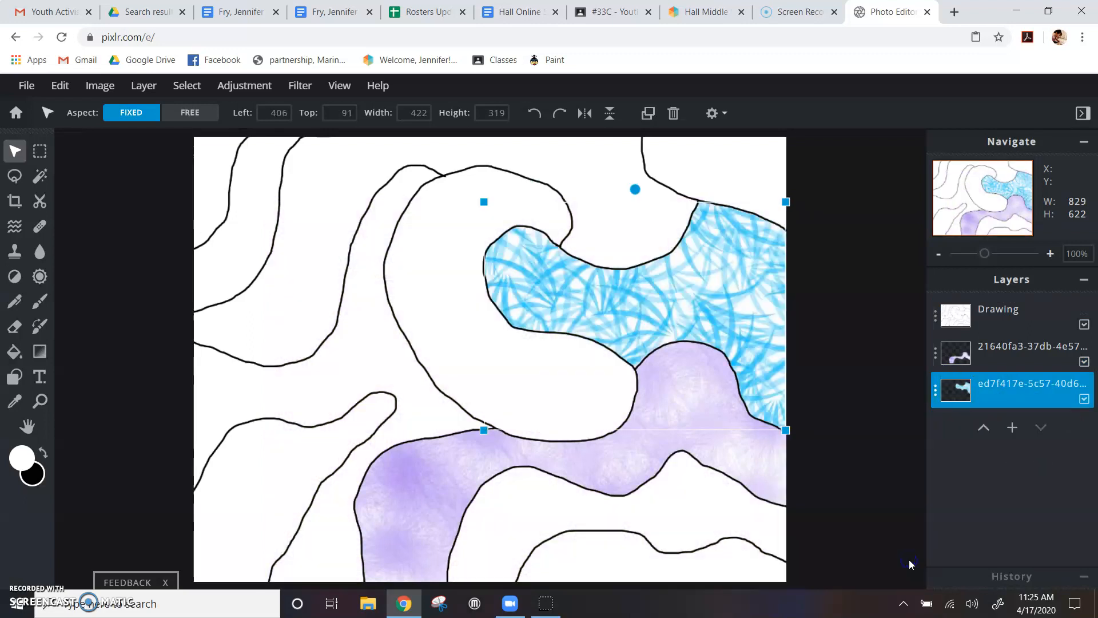
click(827, 423)
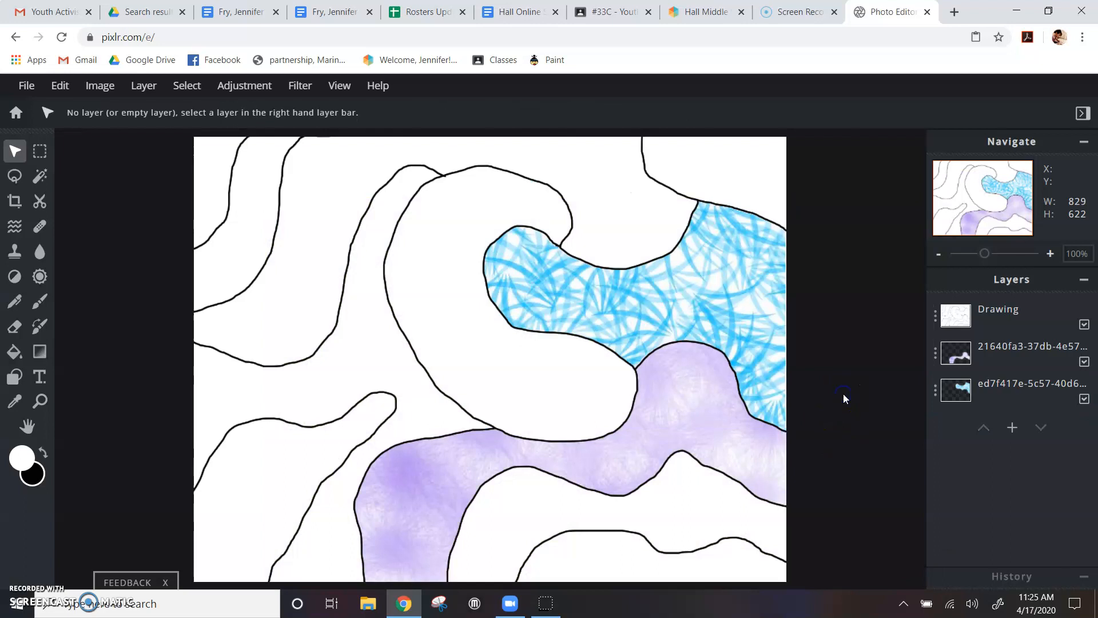